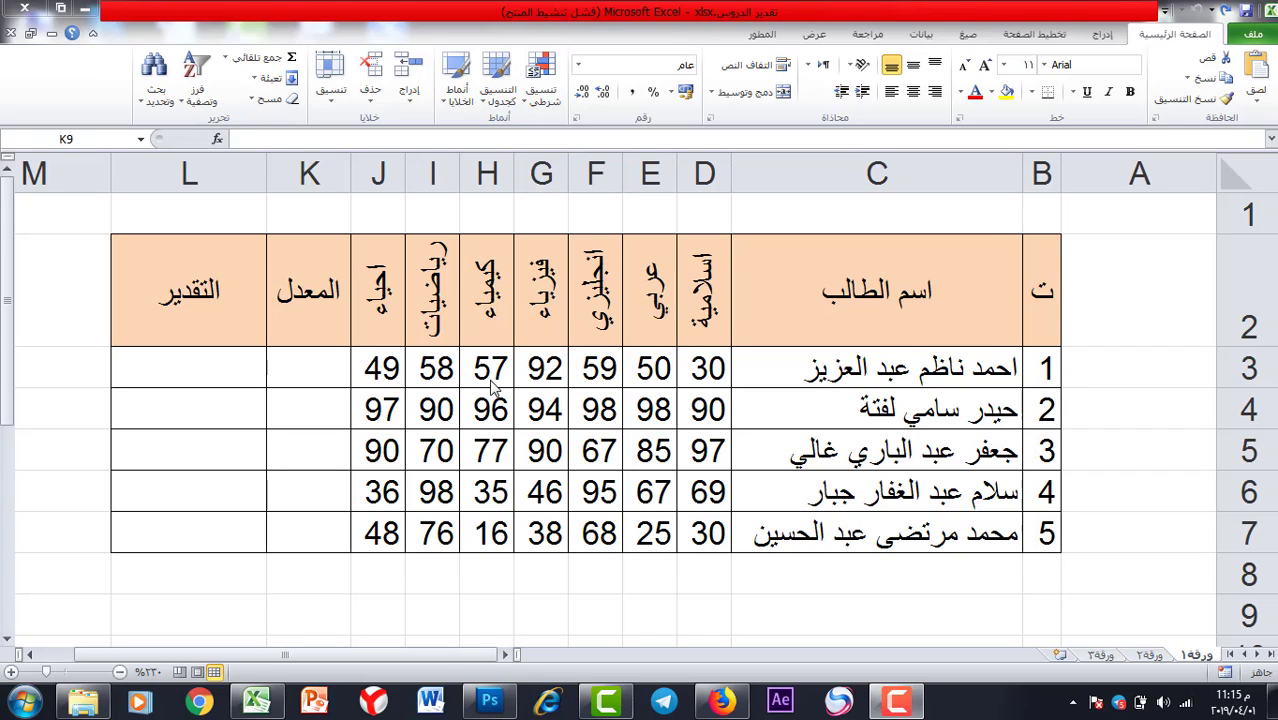
drag(1035, 265, 866, 538)
drag(712, 292, 410, 540)
drag(311, 358, 283, 523)
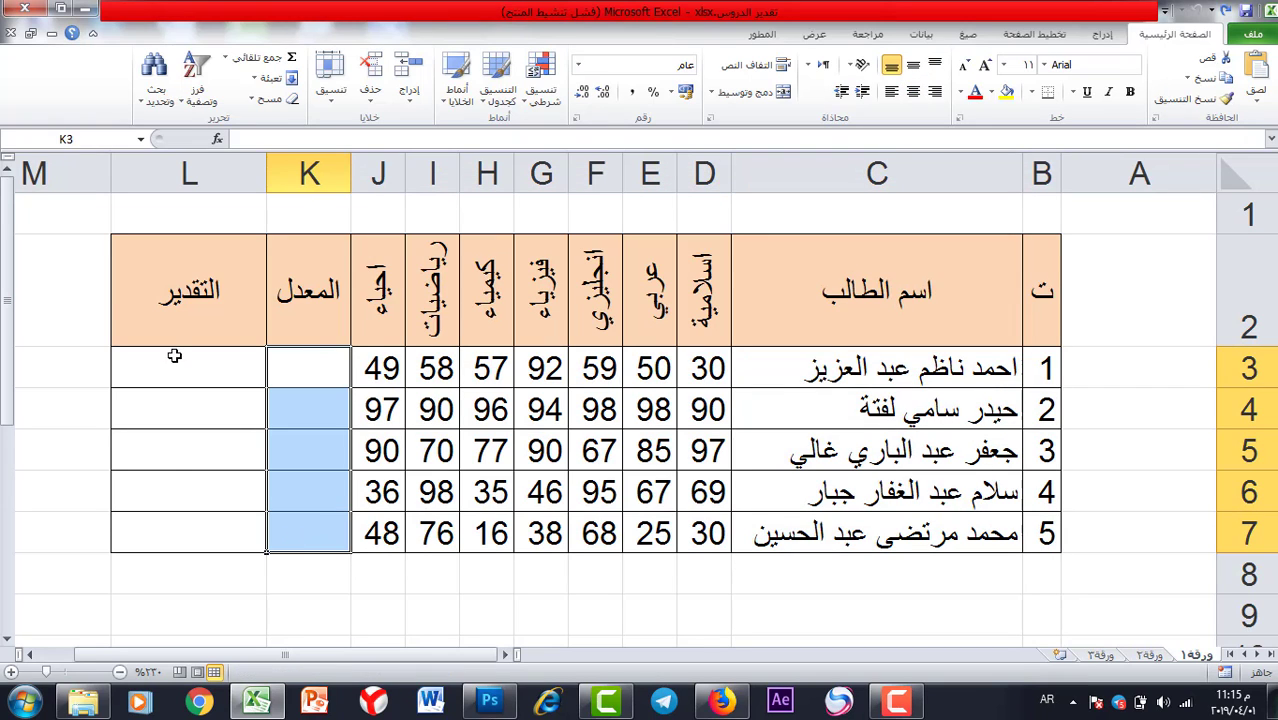
drag(174, 355, 171, 518)
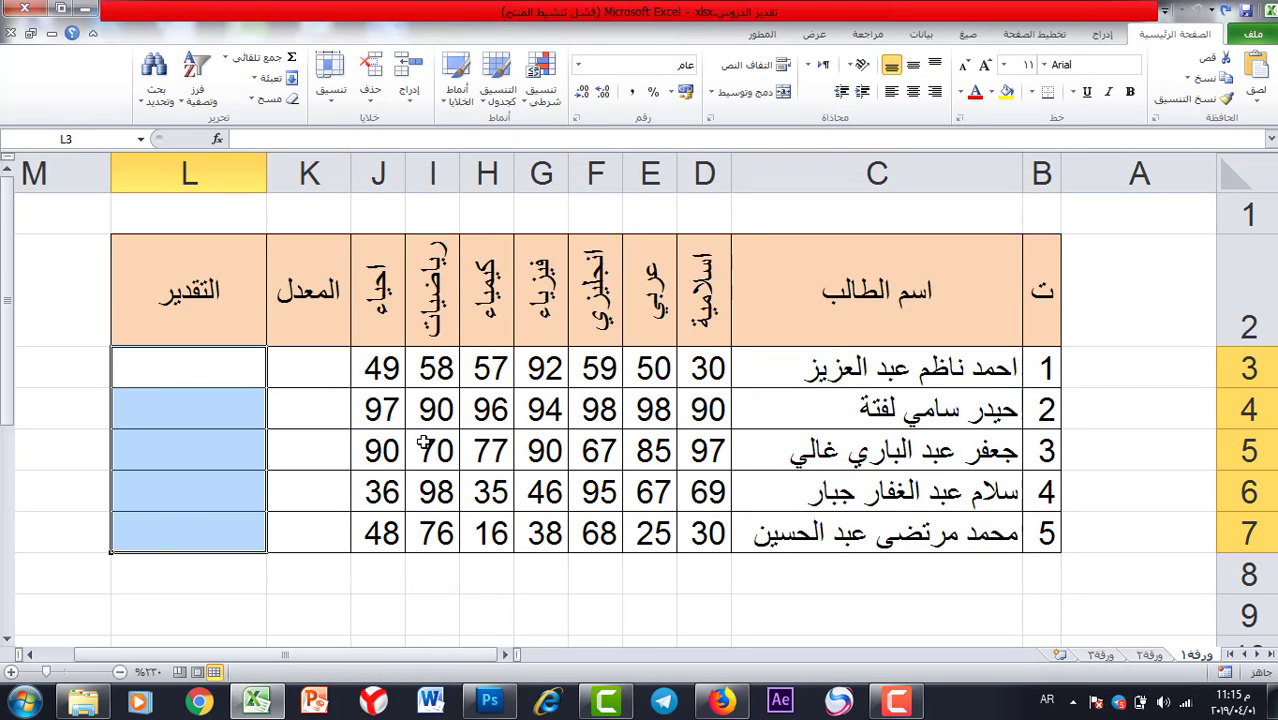
- Calculate the first student's average in K3 with AVERAGE over D3:J3 and fill the formula down to K7
click(308, 360)
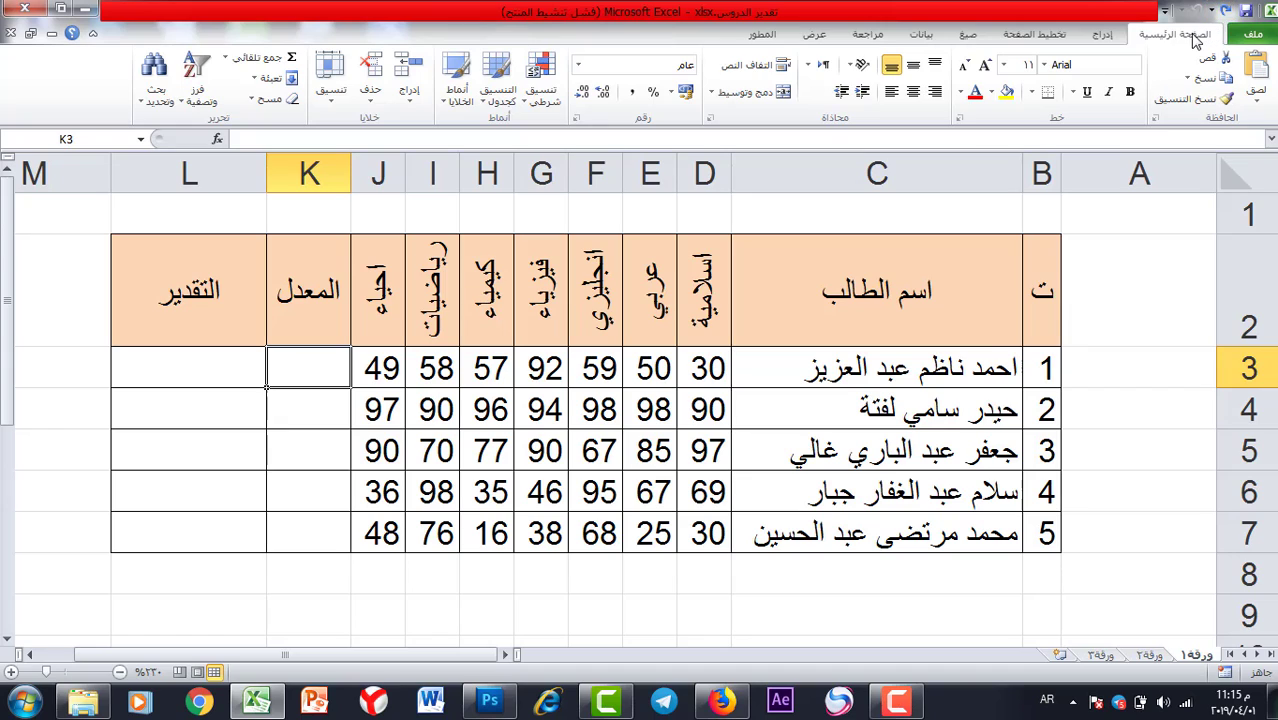
click(226, 59)
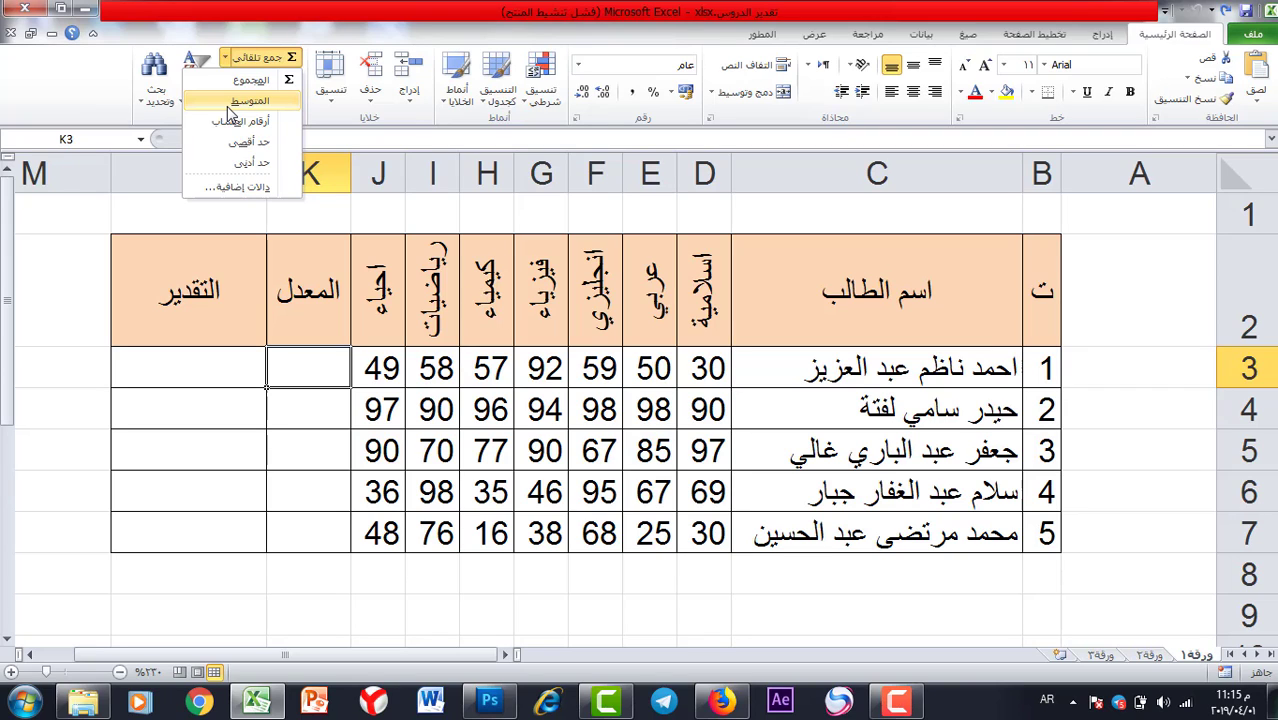
click(233, 102)
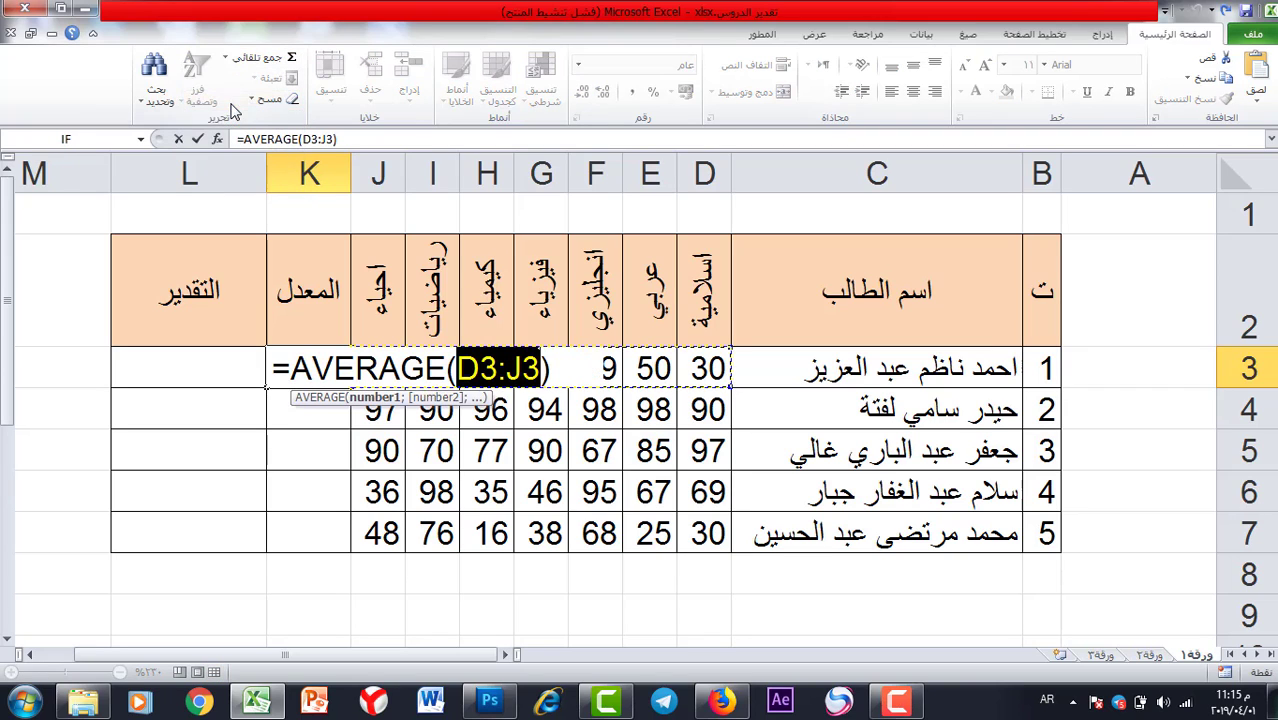
drag(708, 367, 376, 370)
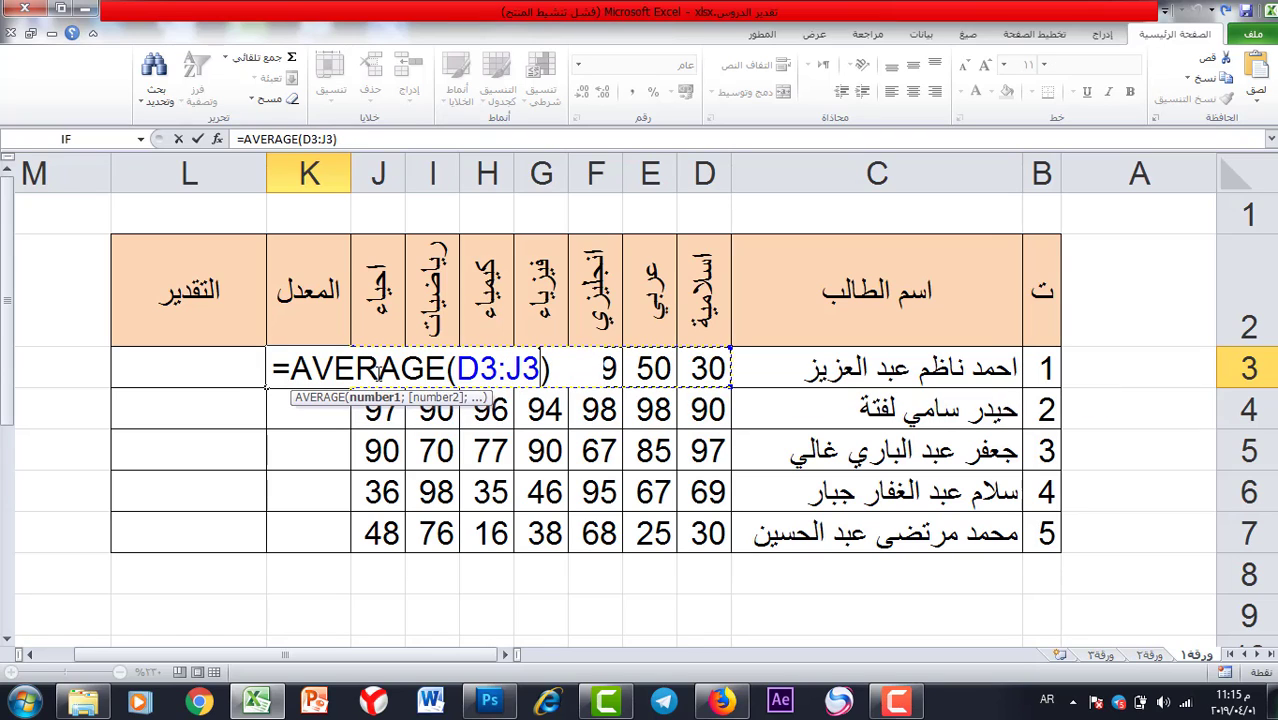
key(Return)
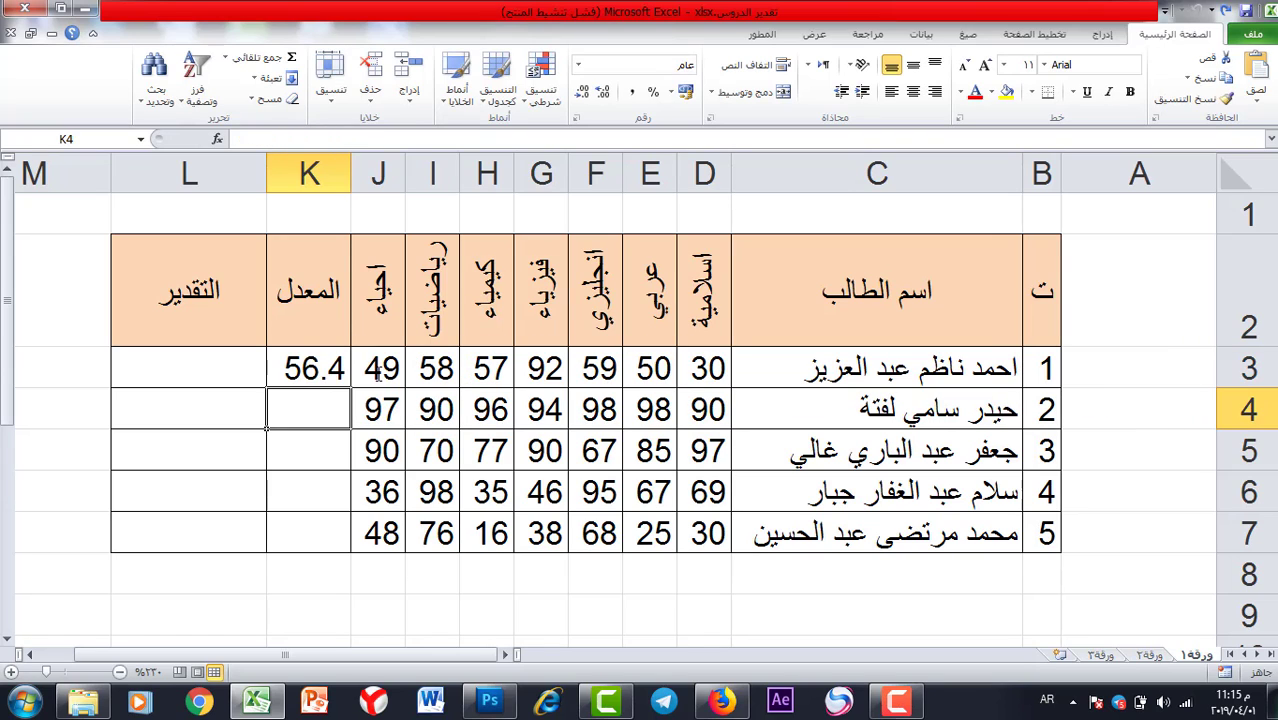
click(327, 367)
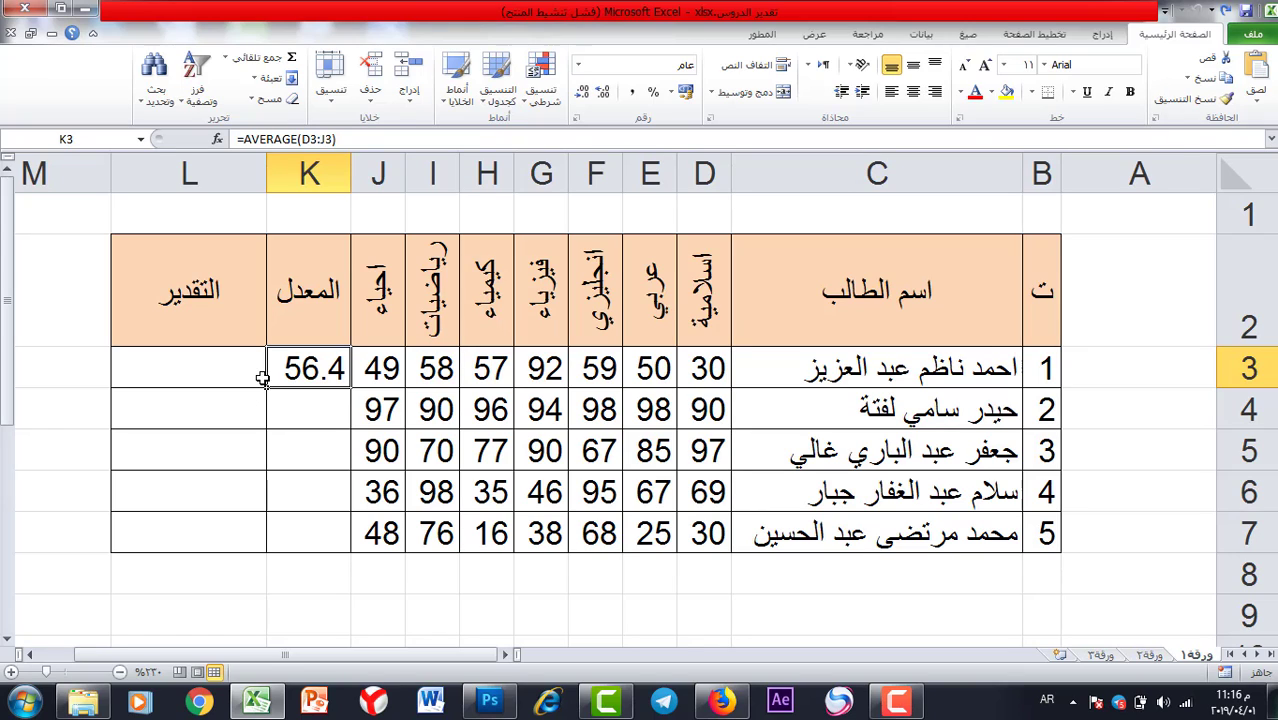
drag(274, 394, 285, 546)
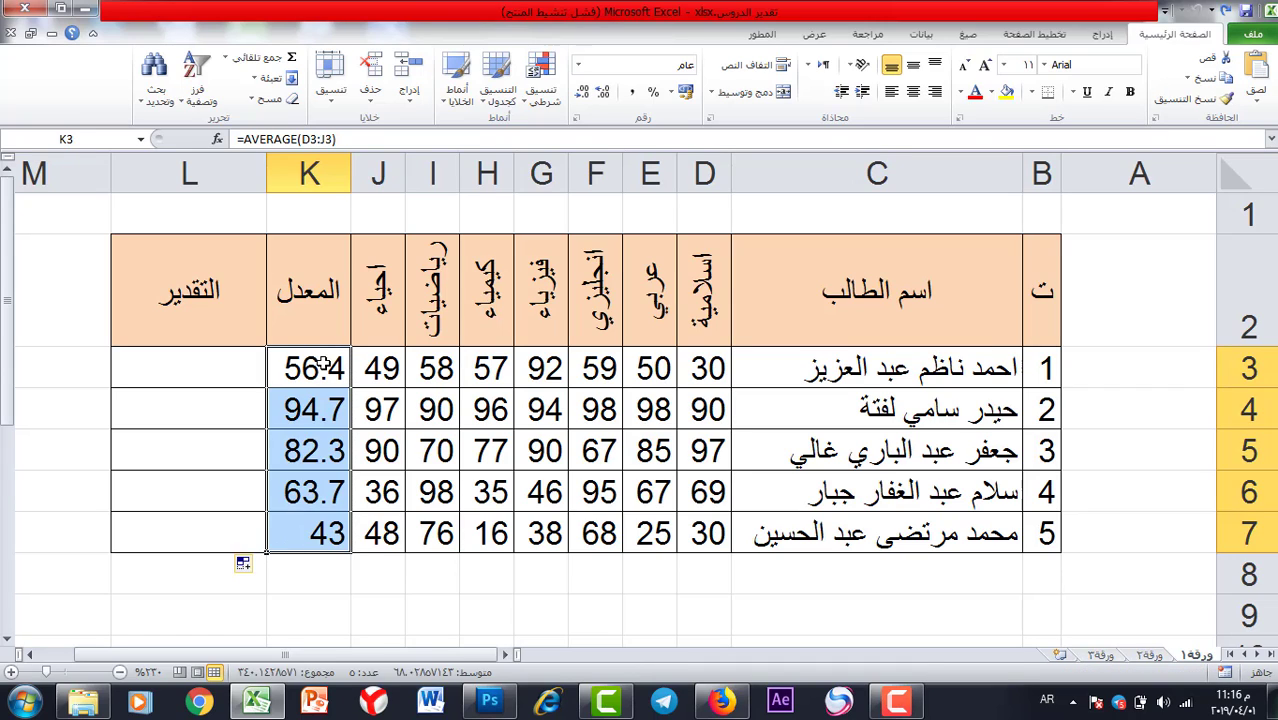
- Reduce the decimal places of the averages in K3:K7 to show whole numbers
drag(305, 360, 300, 532)
drag(324, 362, 316, 530)
click(586, 90)
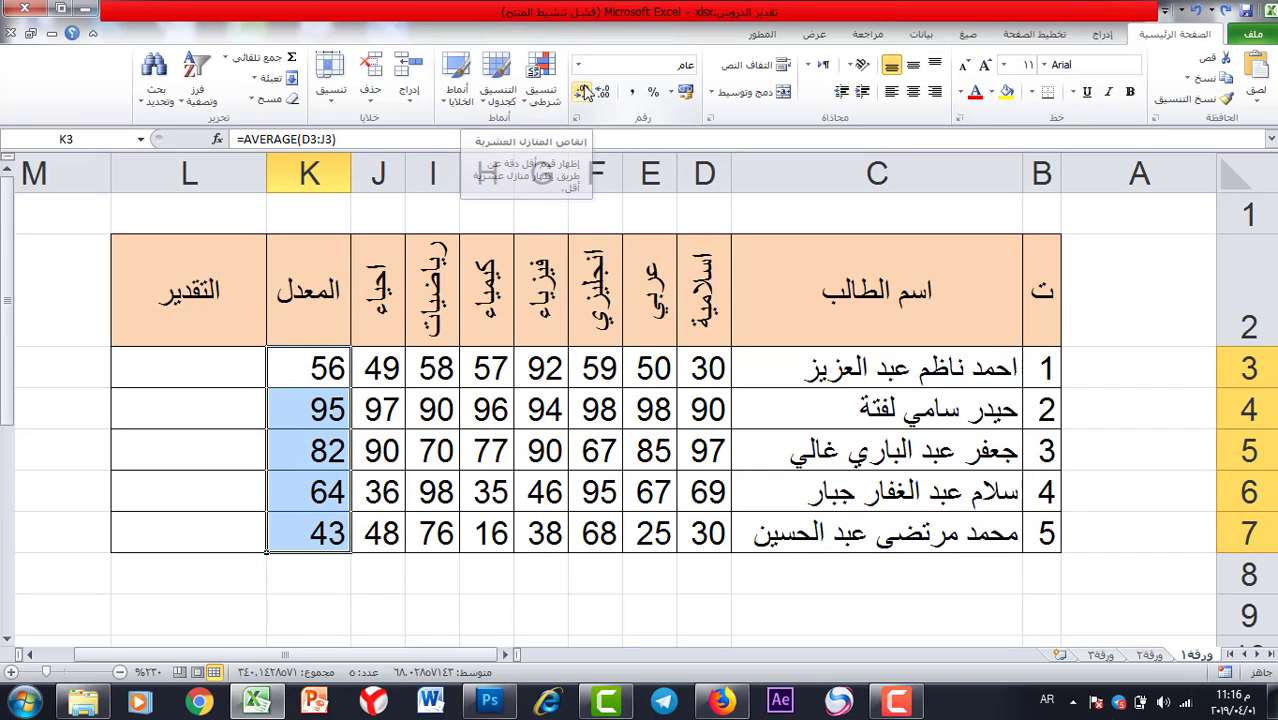
drag(256, 373, 290, 533)
click(226, 361)
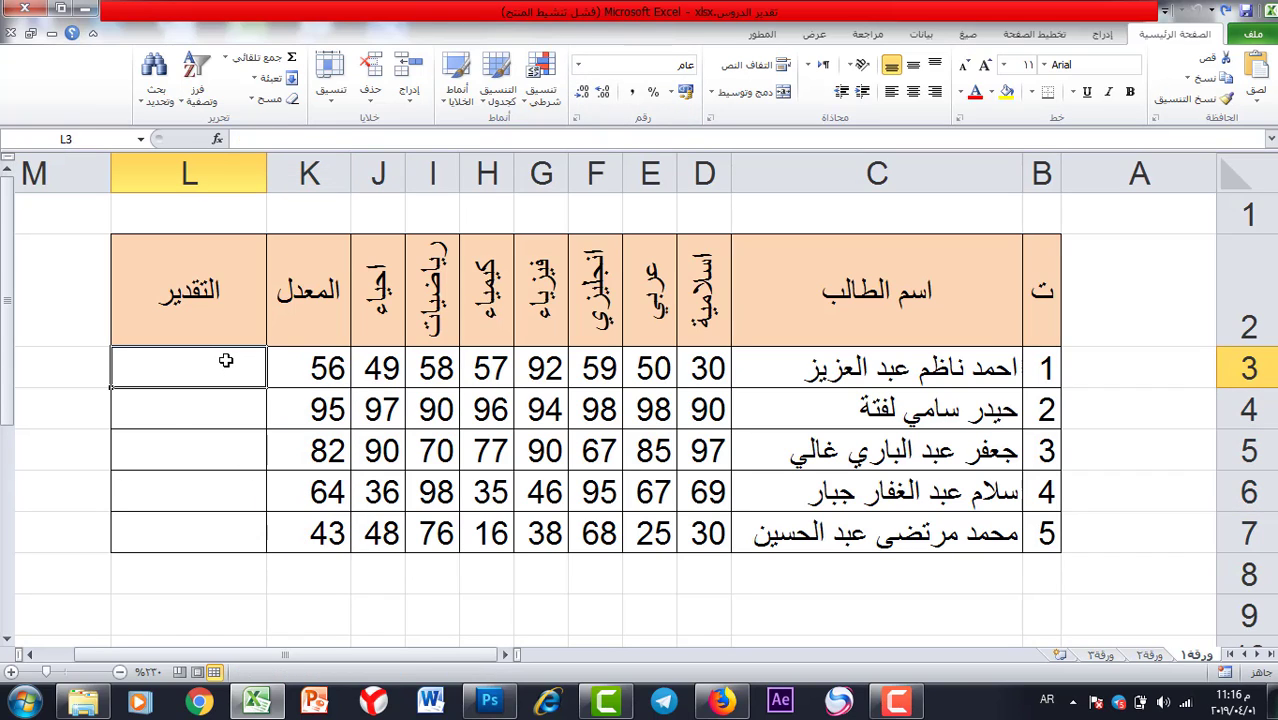
- Start a grading scale below the table with ضعيف in K10 and 49 in L10
scroll(226, 361, down, 2)
click(306, 342)
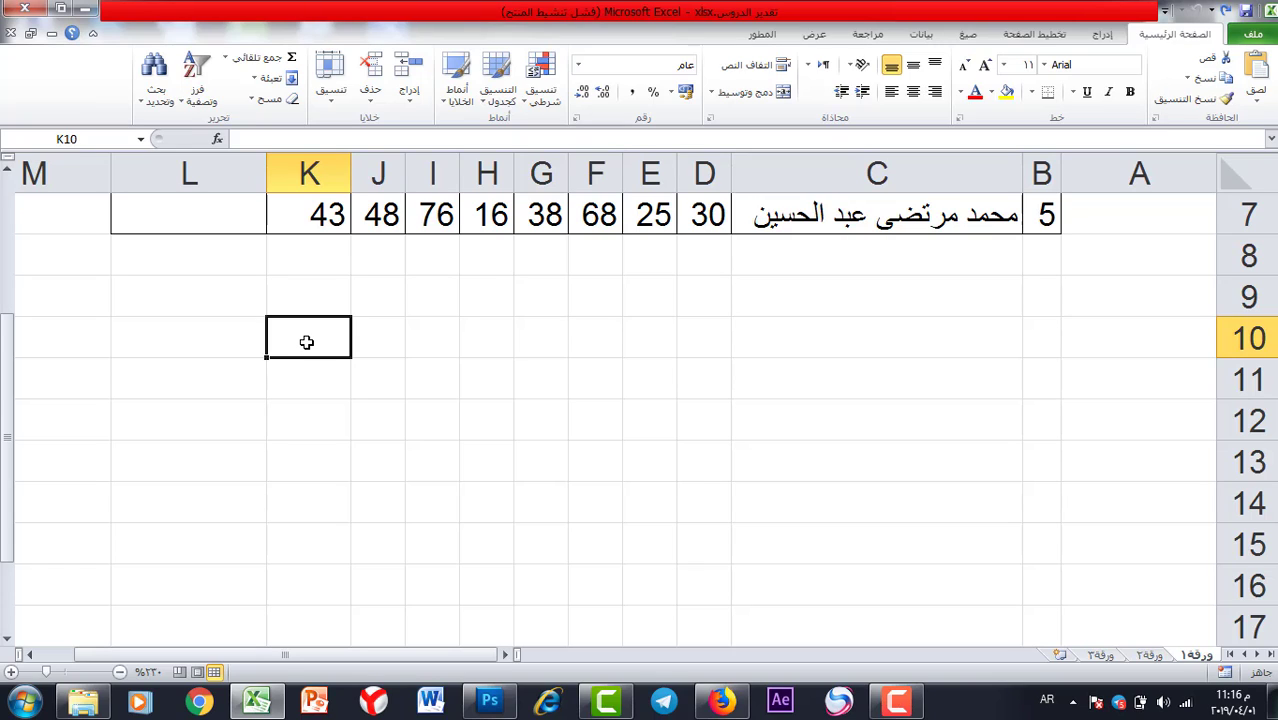
text(ضعيف)
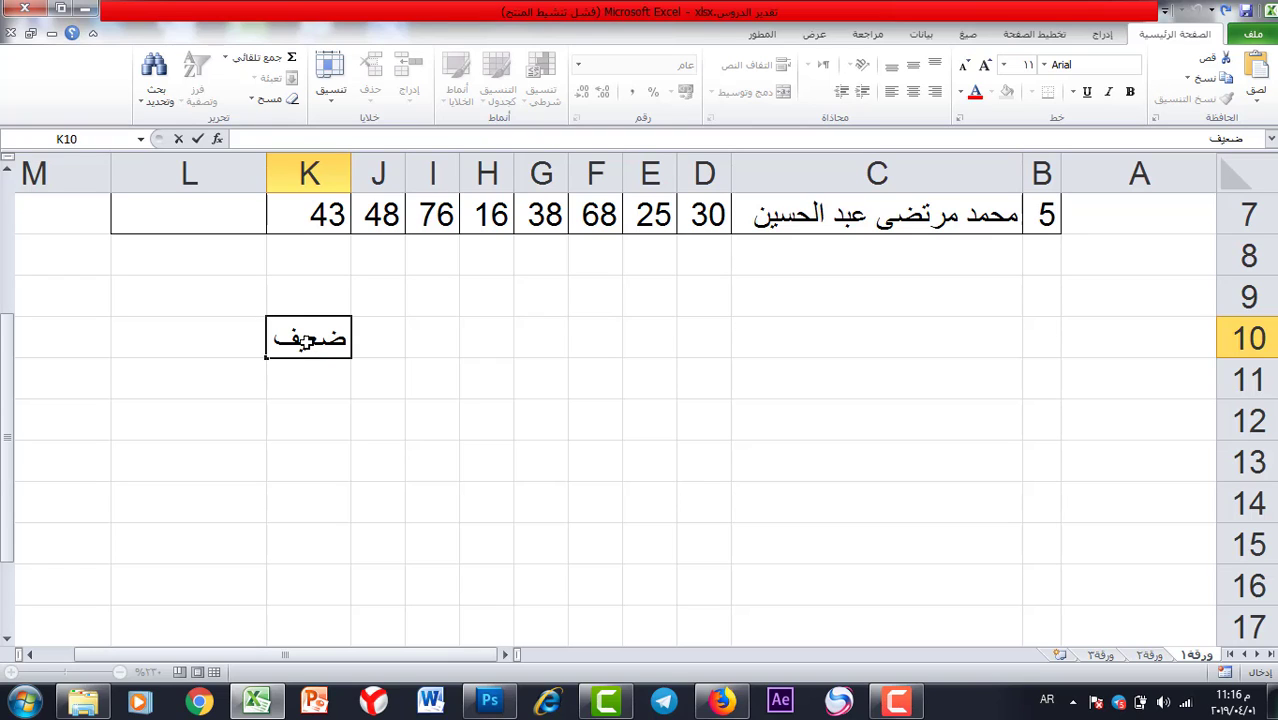
click(216, 329)
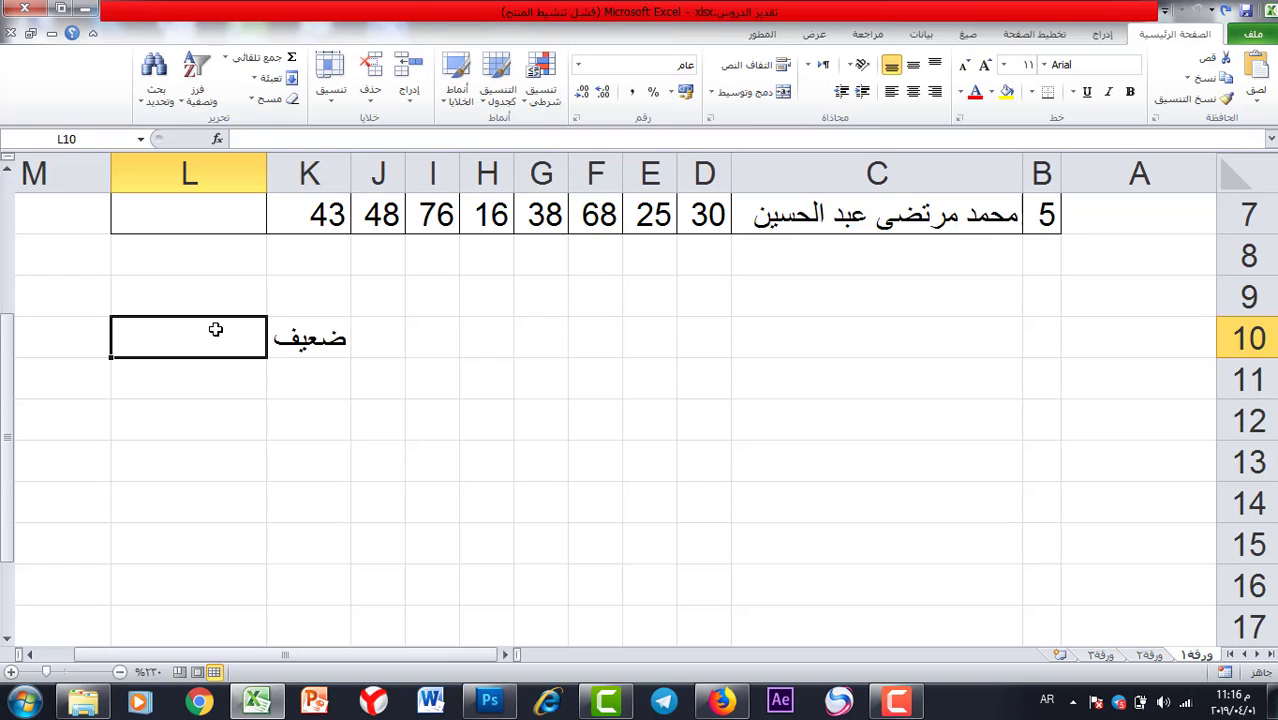
text(49)
key(Return)
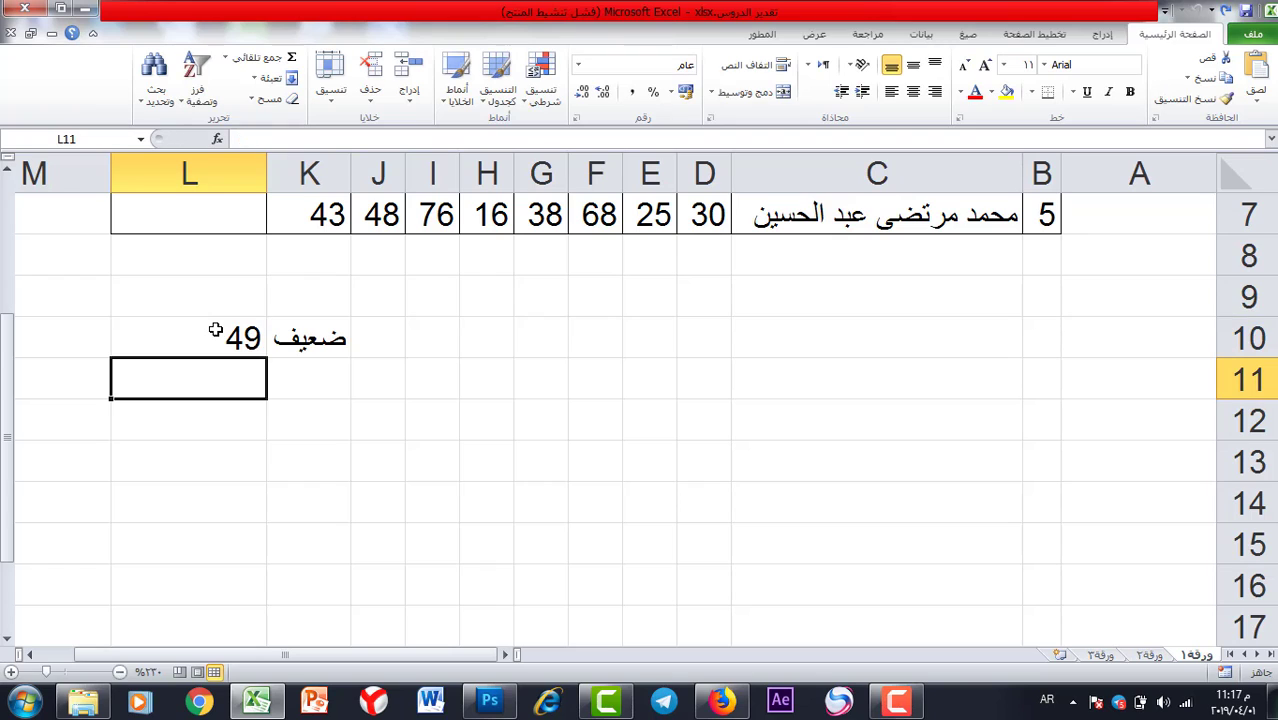
- Enter the remaining rating labels مقبول, متوسط, جيد, جيد جدا and امتياز in cells K11 to K15
click(313, 369)
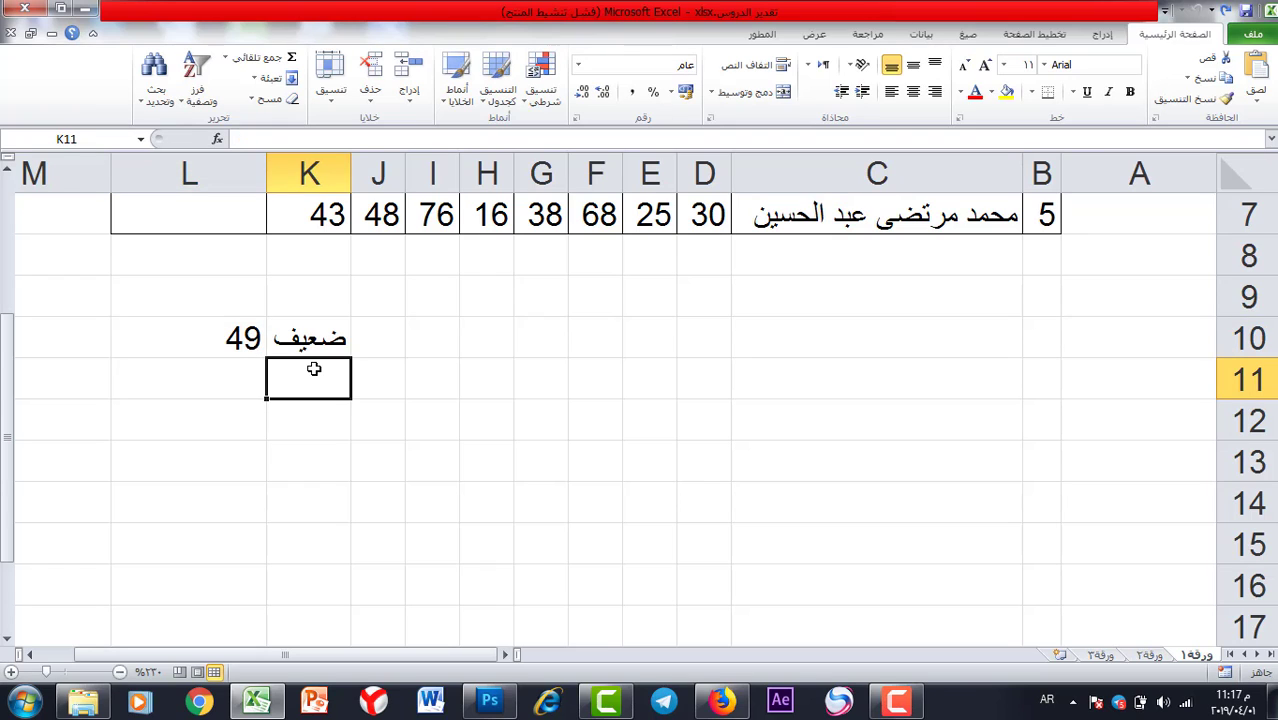
text(م)
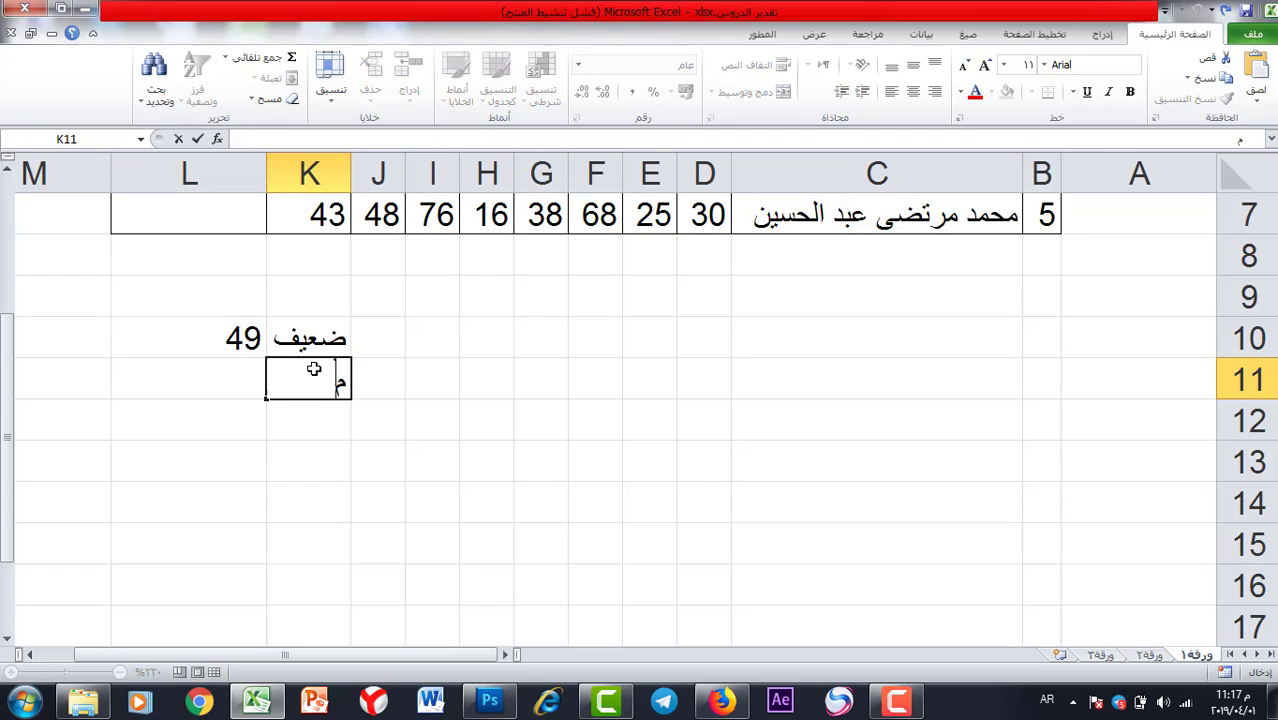
text(قبول)
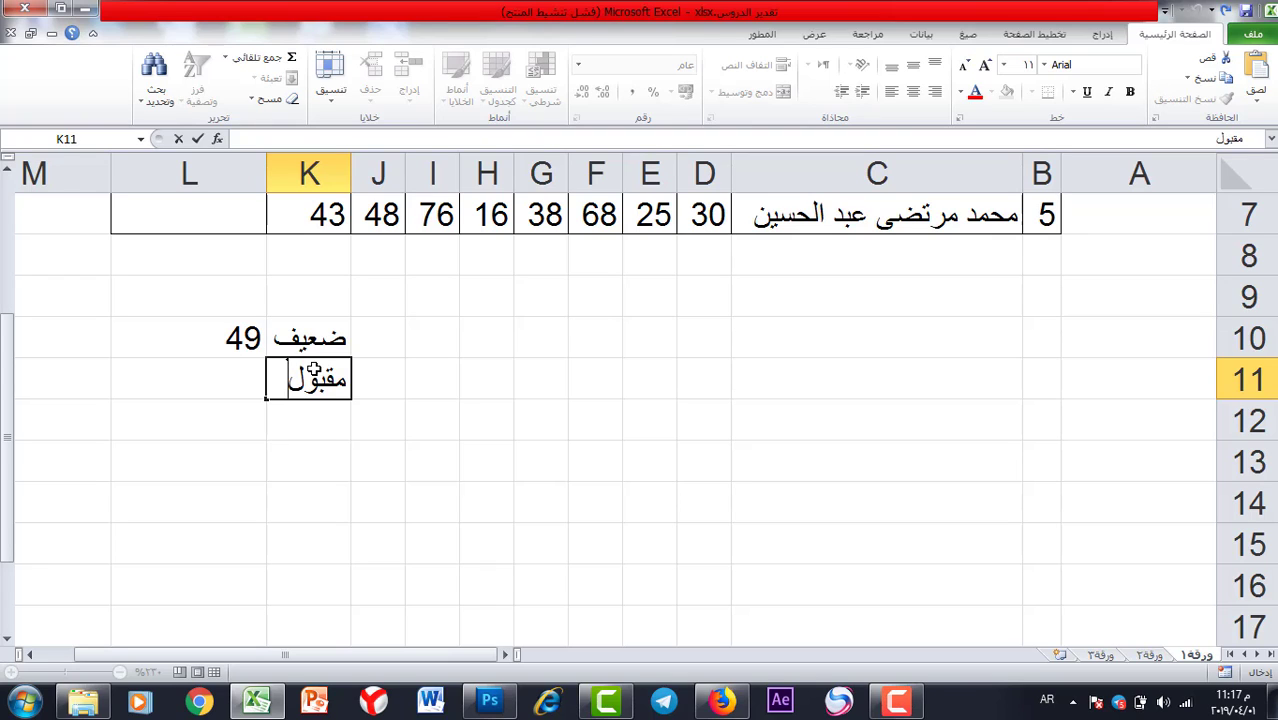
key(Return)
text(م)
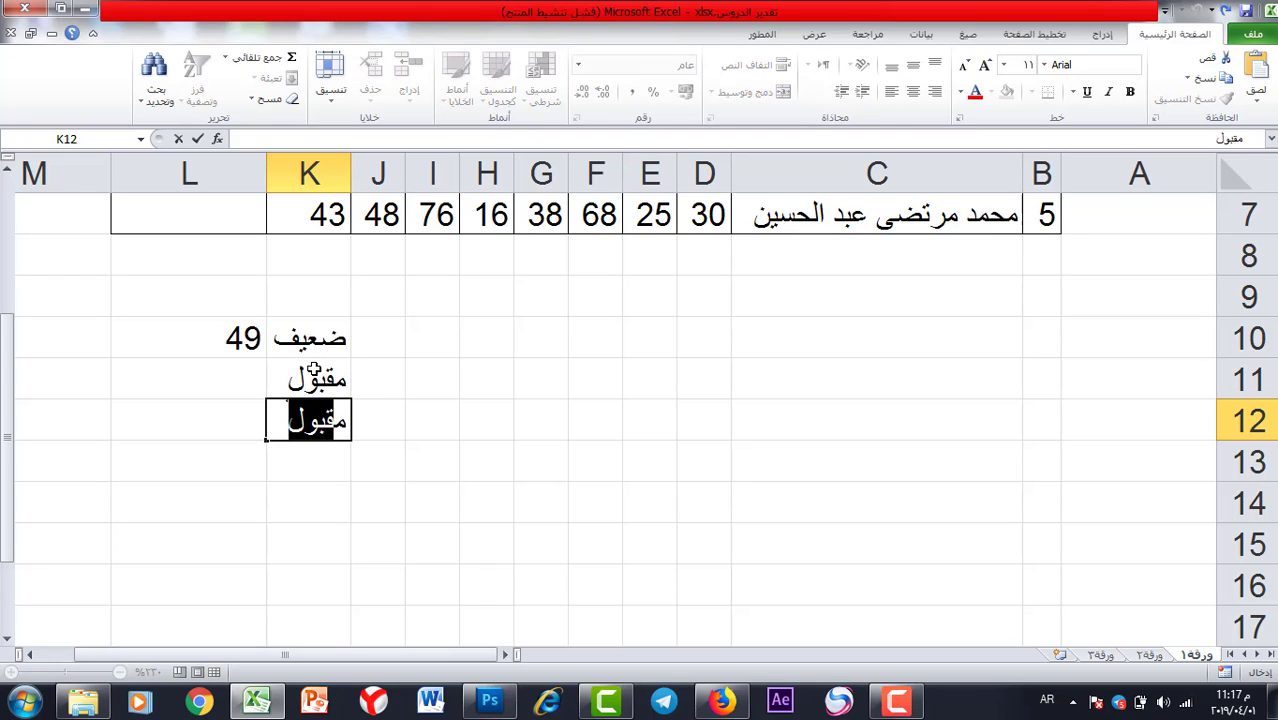
text(توسط)
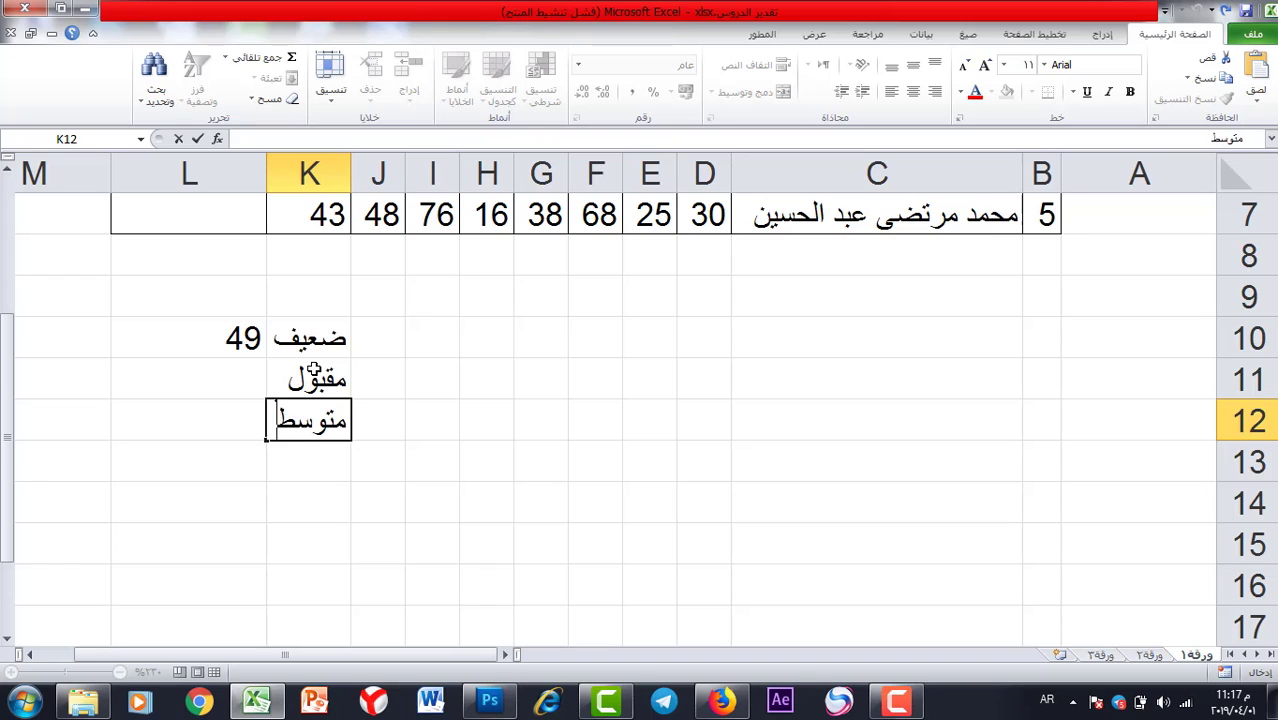
key(Return)
text(جيد)
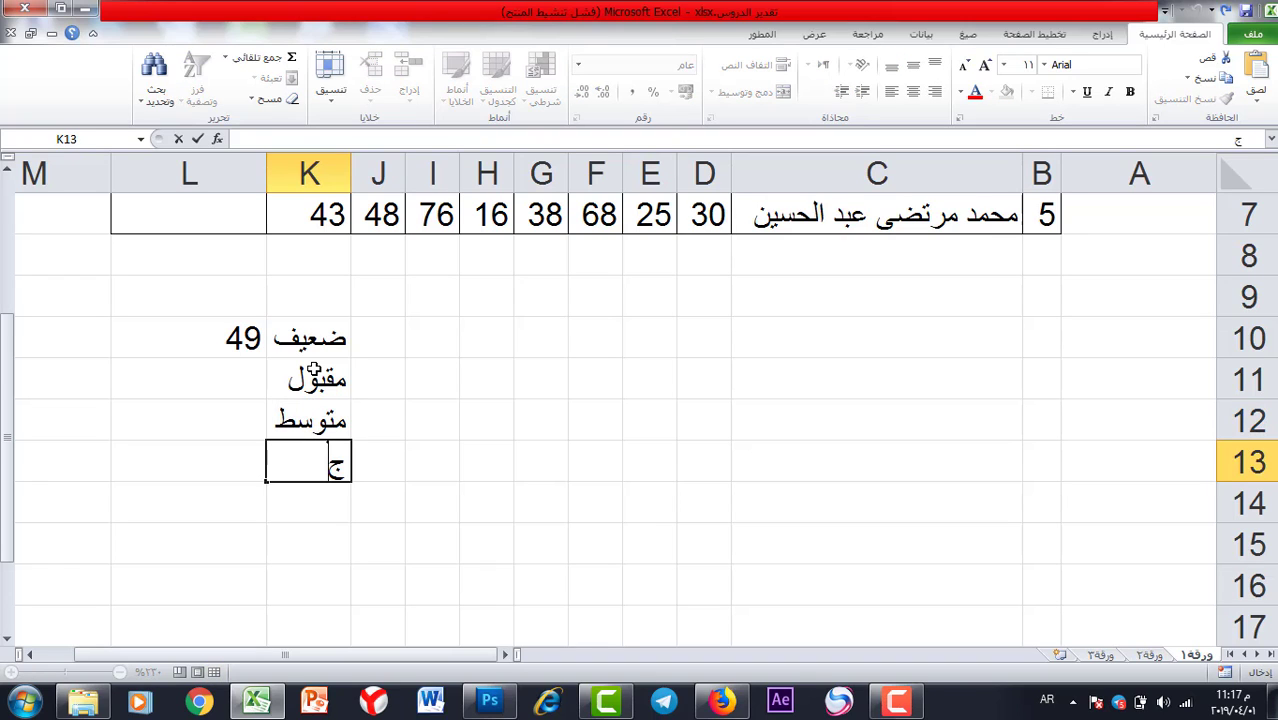
key(Return)
text(جيد جدا)
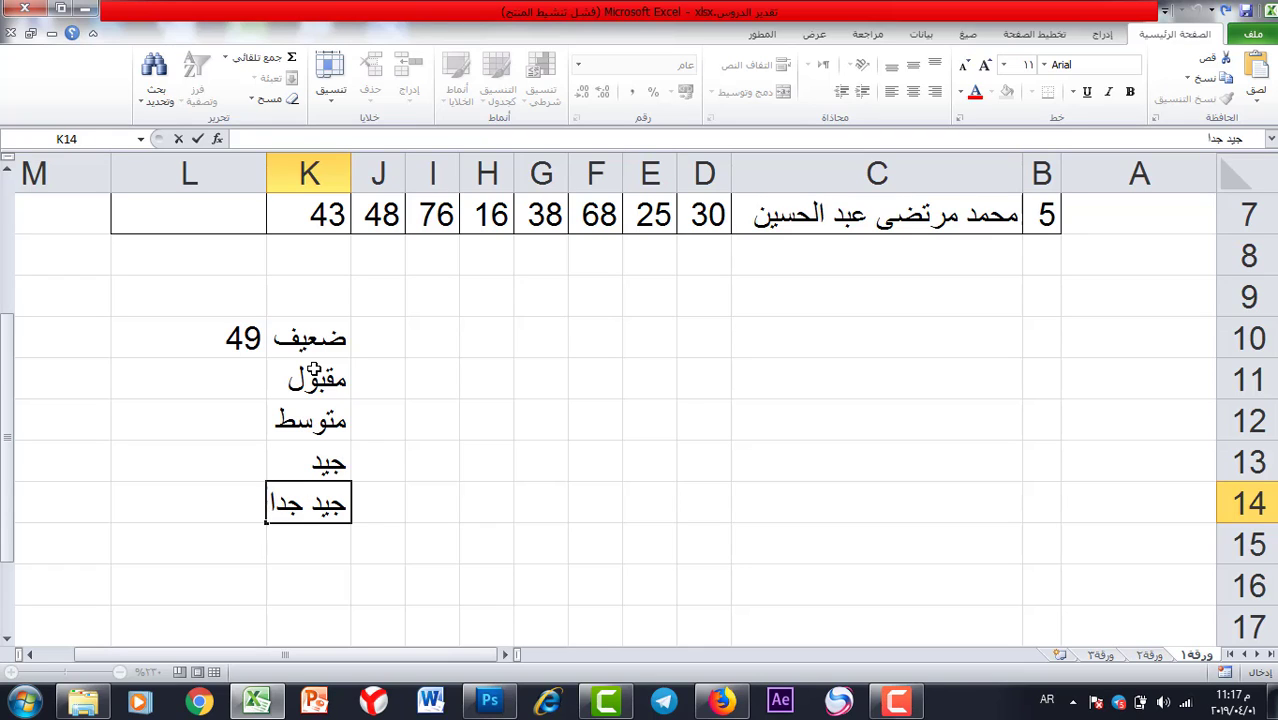
key(Return)
text(امتيا)
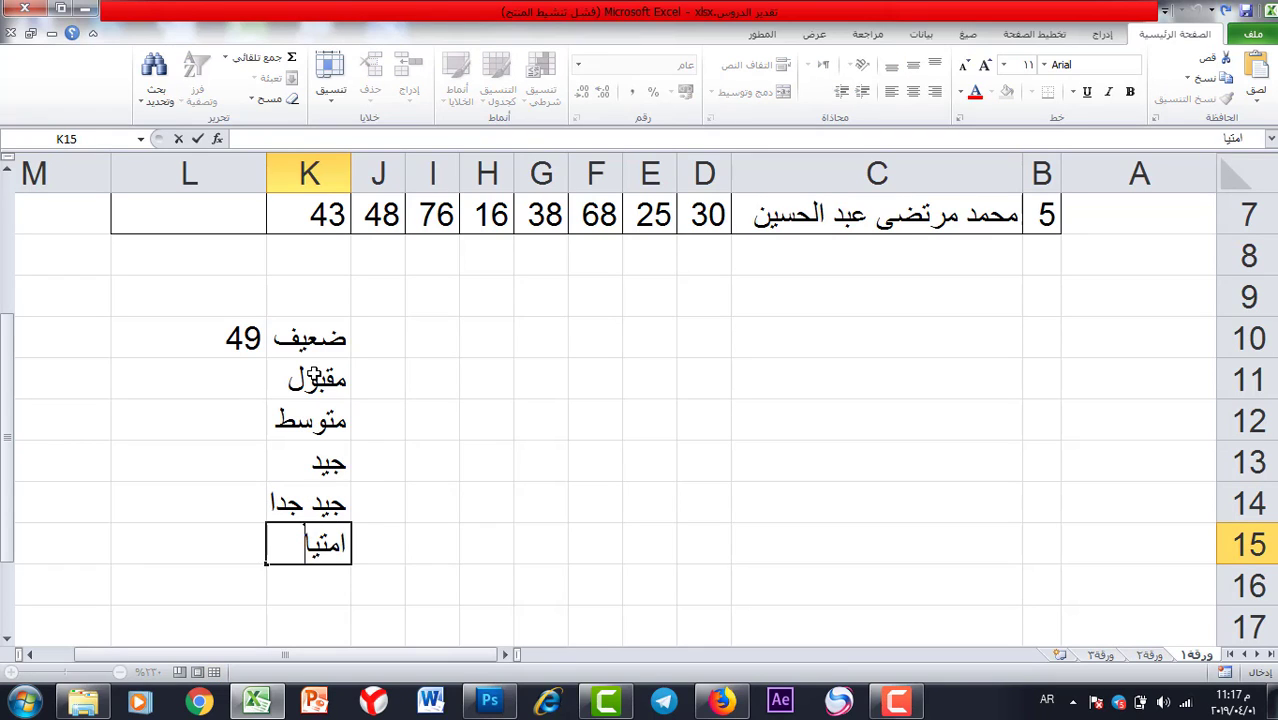
text(ز)
- Enter the scores 50, 60, 70, 80 and 90 beside the rating labels in L11 to L15
click(180, 380)
text(50)
key(Return)
text(60)
key(Return)
text(70)
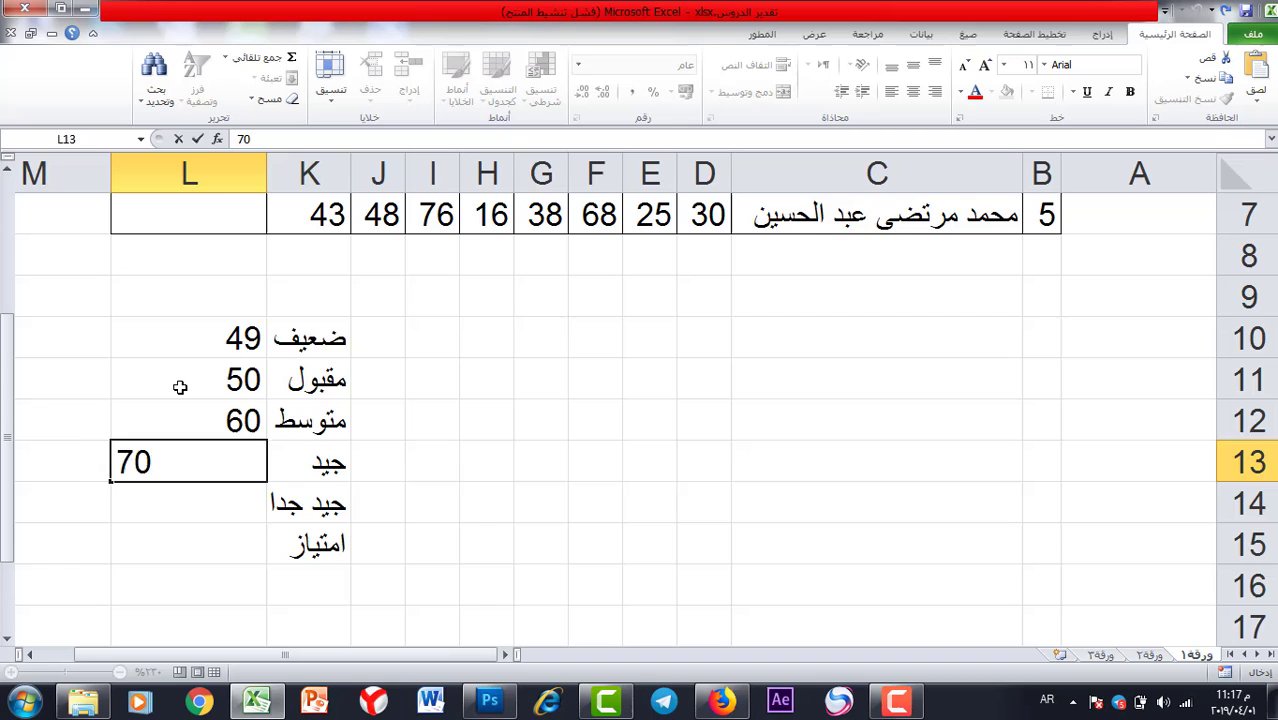
key(Return)
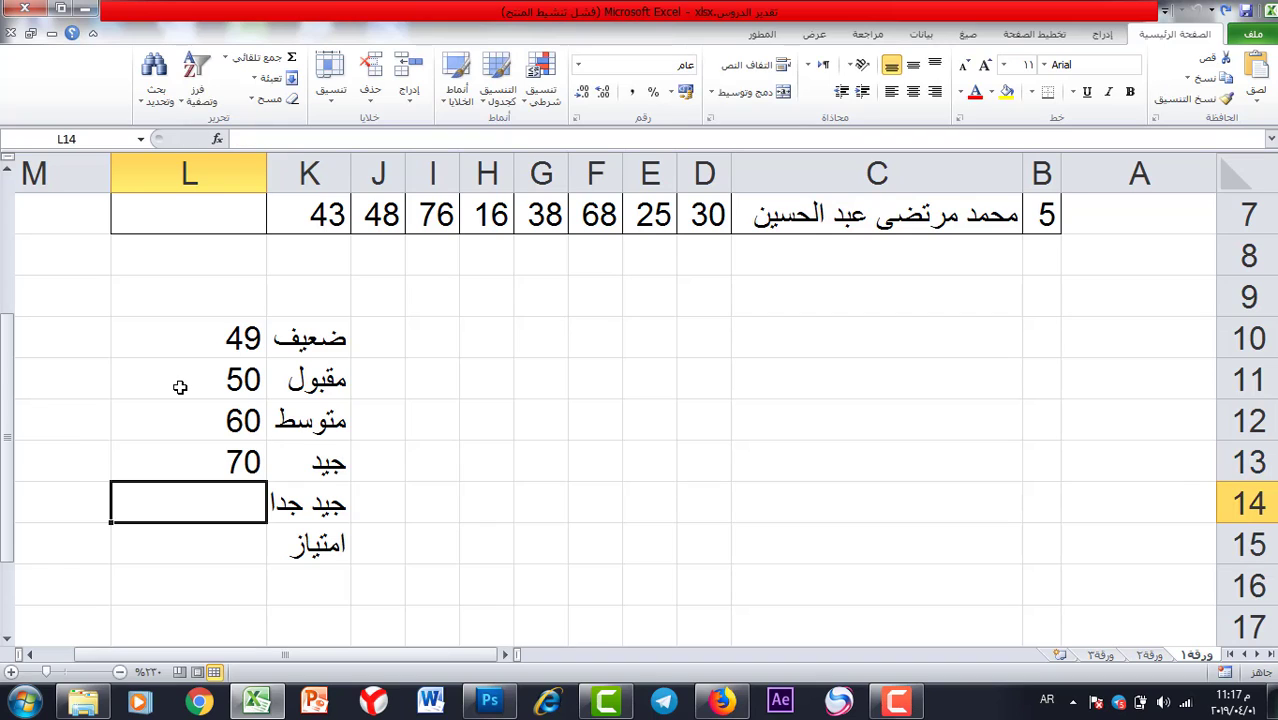
text(80)
key(Return)
text(9)
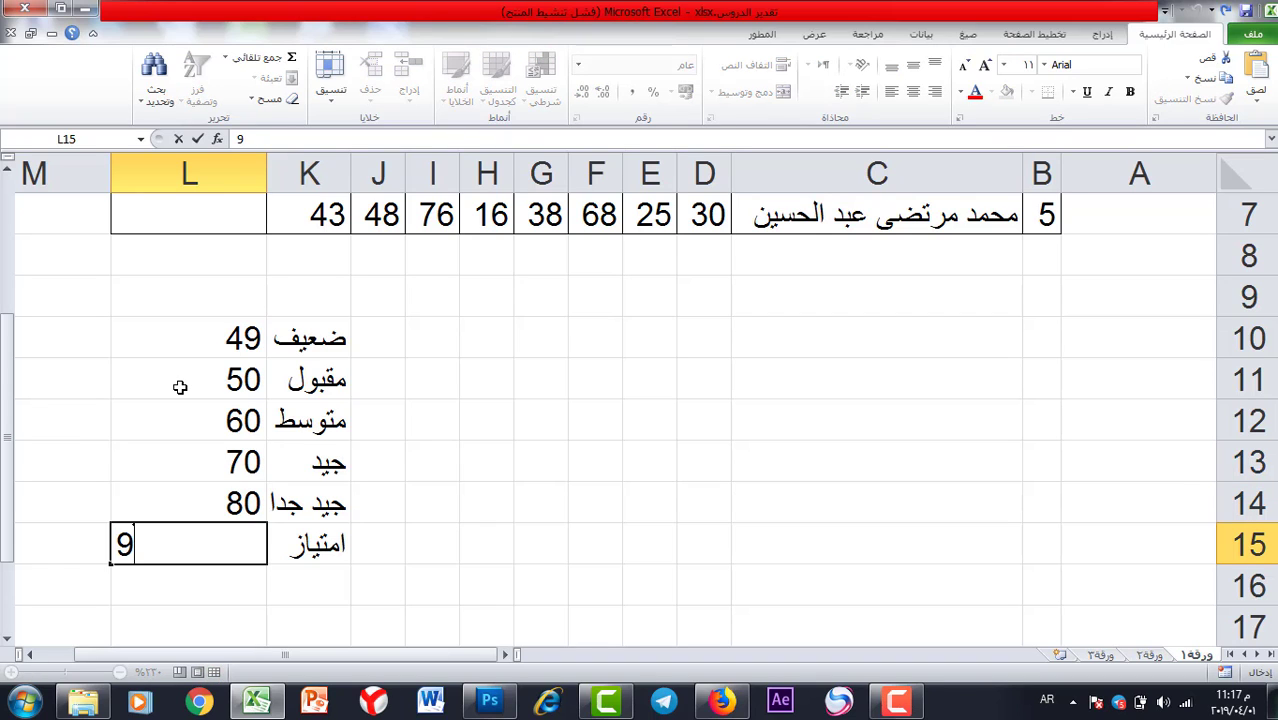
text(0)
key(Return)
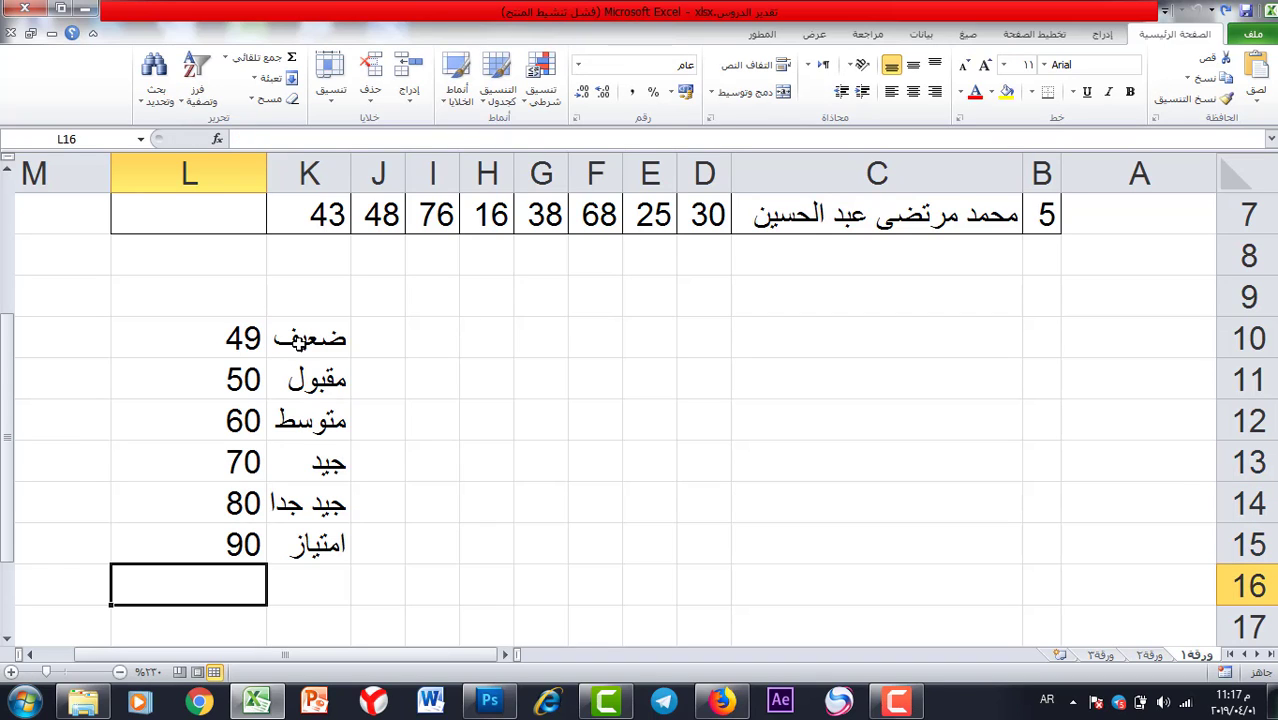
- Review the rating labels and their scores in K10:L15, going through the scale from the highest rating downwards
drag(300, 340, 214, 523)
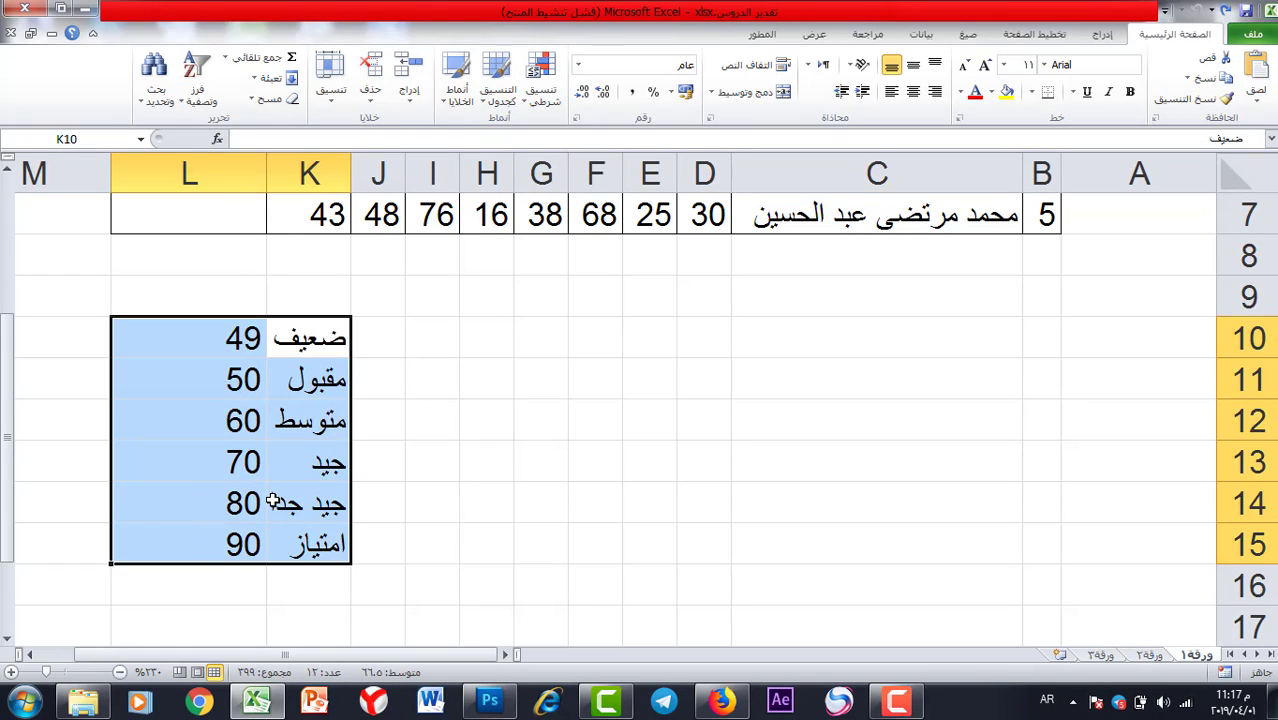
click(258, 502)
click(243, 553)
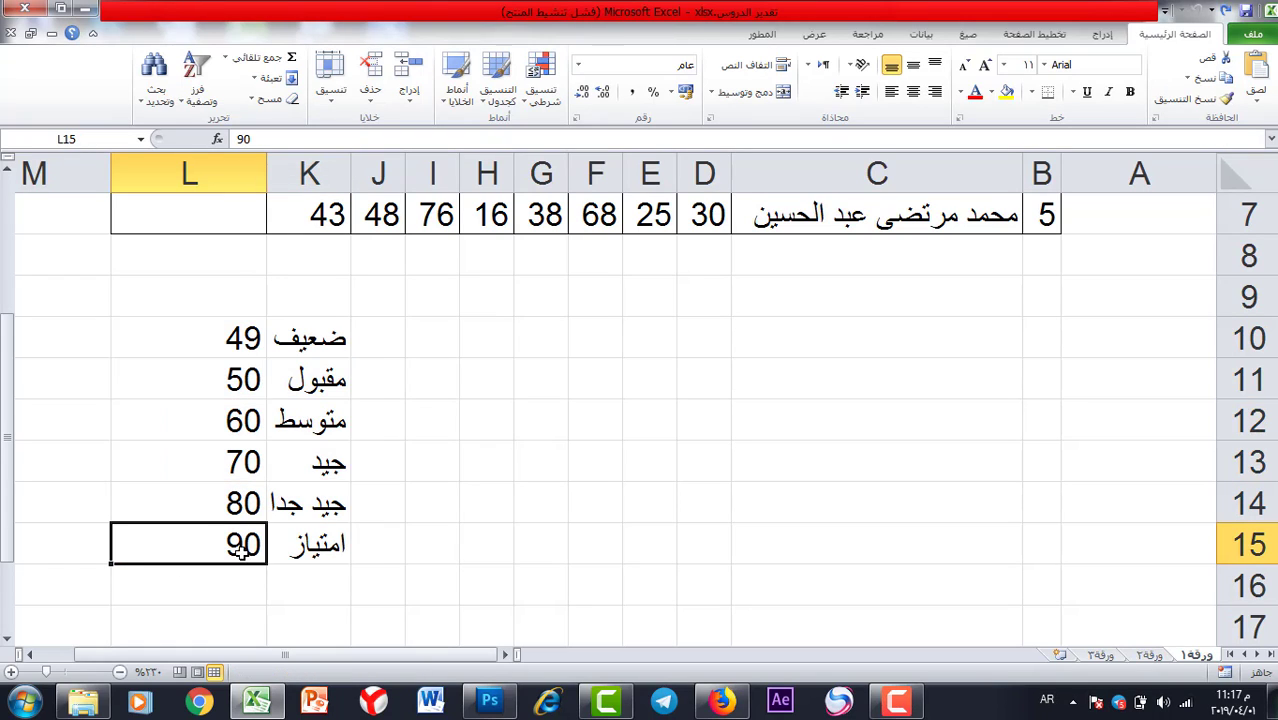
drag(312, 543, 243, 543)
click(245, 543)
click(338, 547)
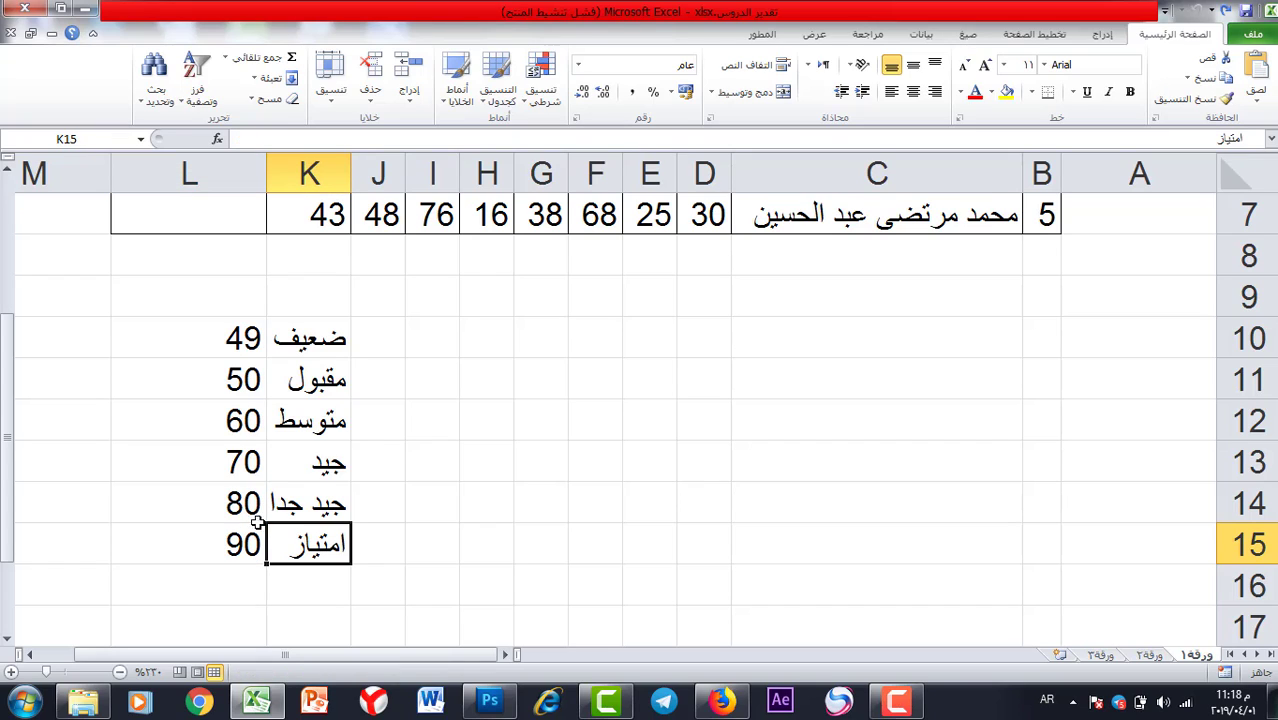
click(237, 506)
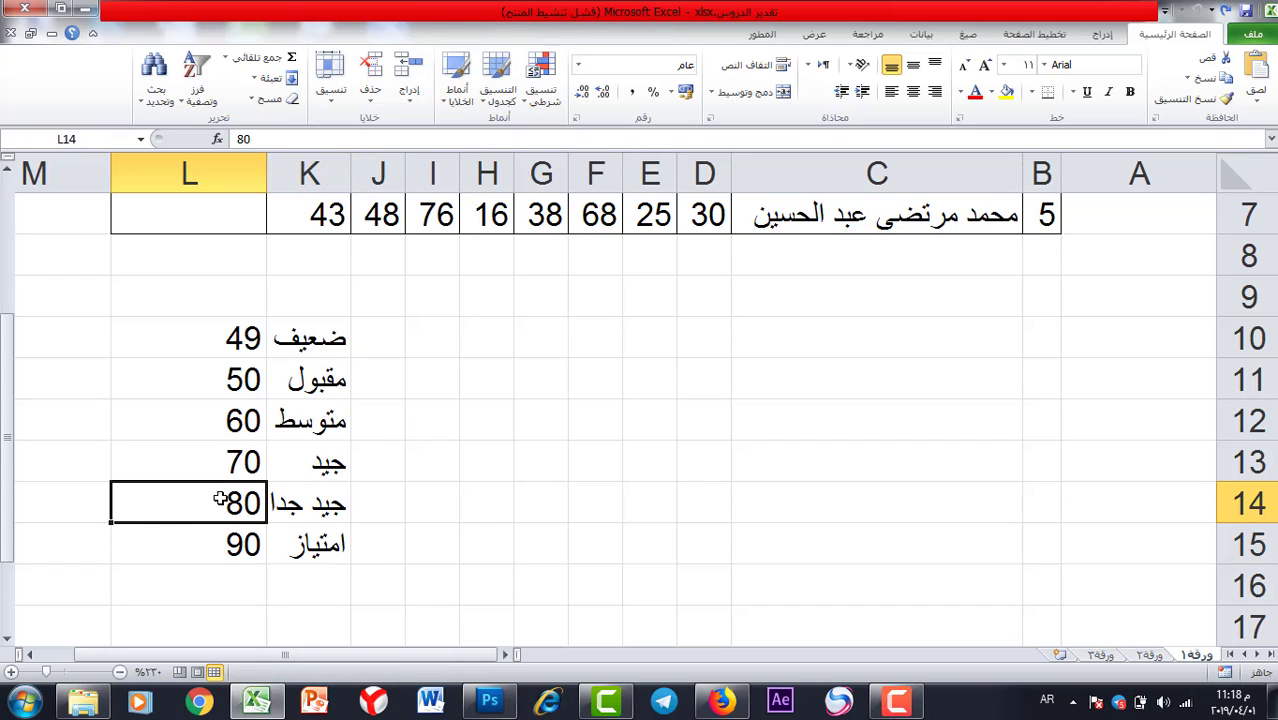
click(313, 500)
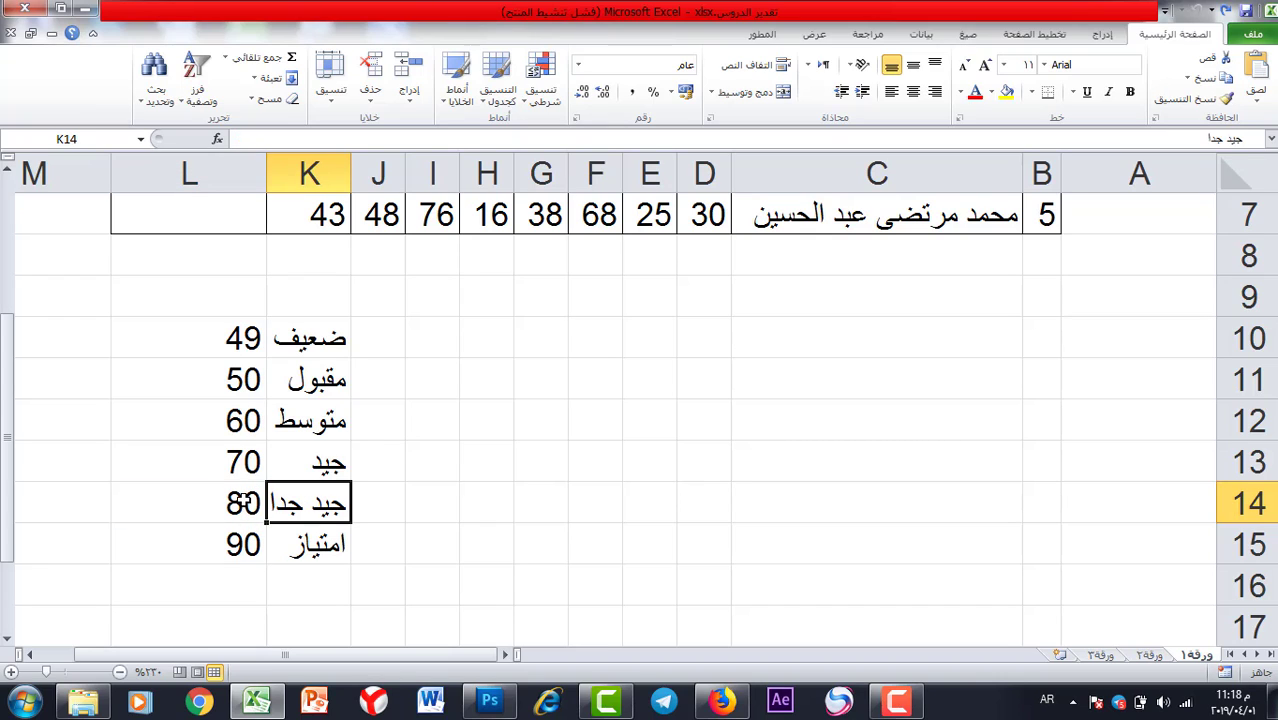
click(236, 461)
click(237, 424)
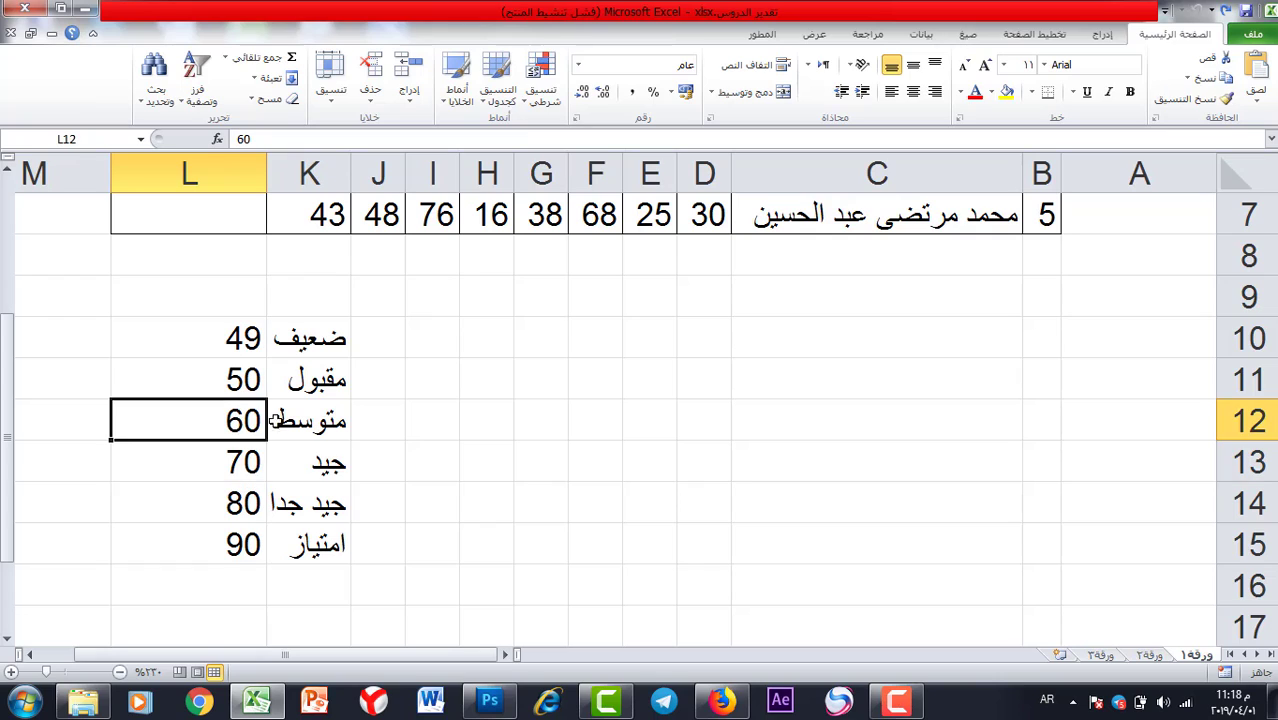
click(230, 378)
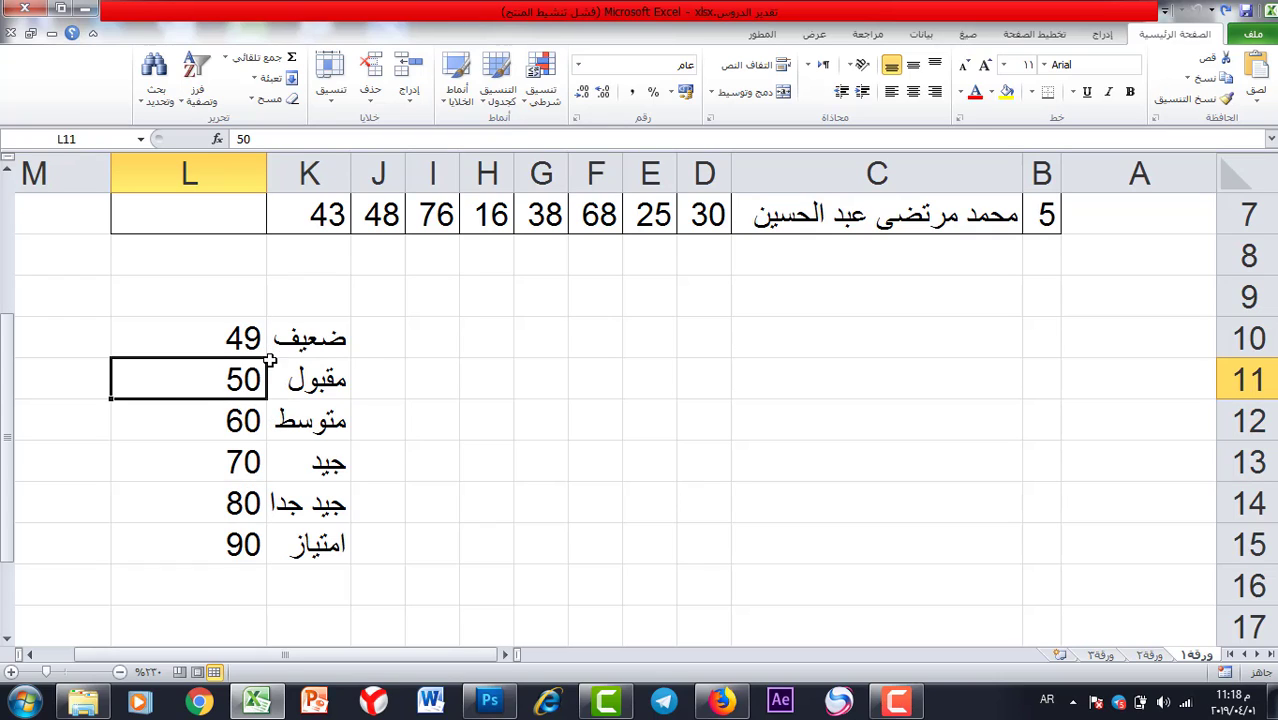
scroll(248, 392, up, 2)
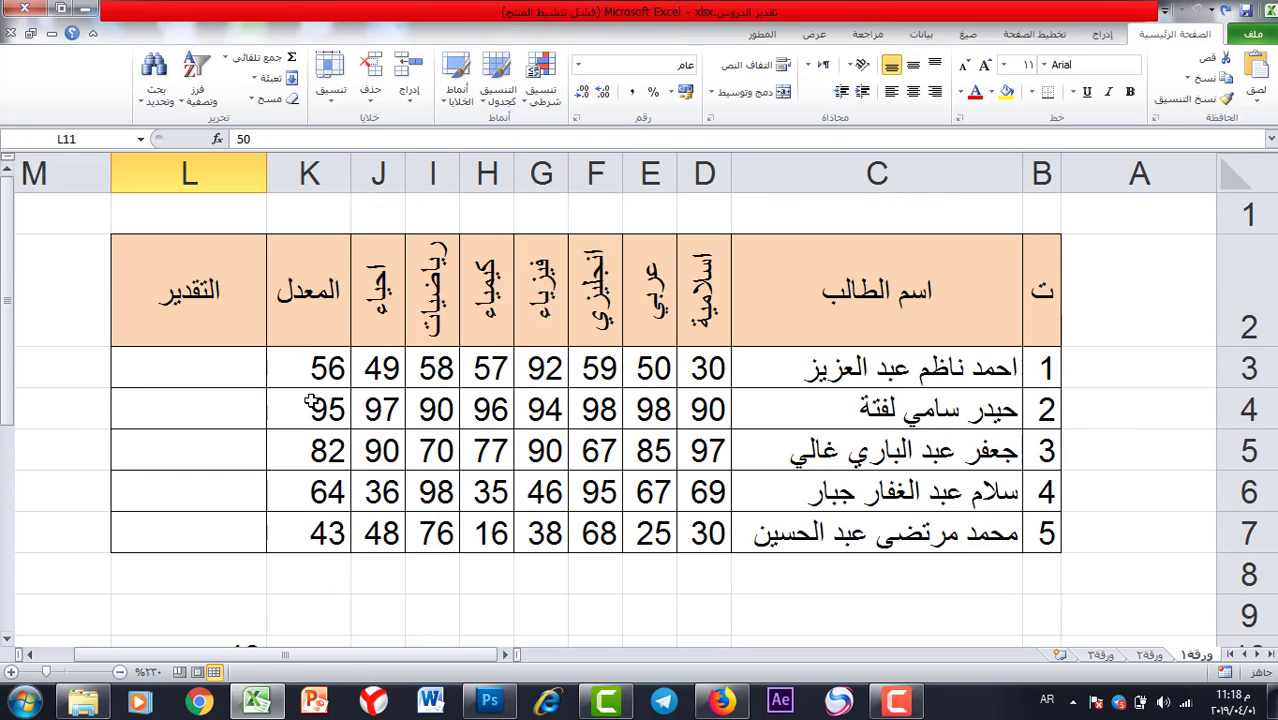
- Insert a logical IF function in L3 and move its arguments dialog down, clear of the first student's row
click(230, 372)
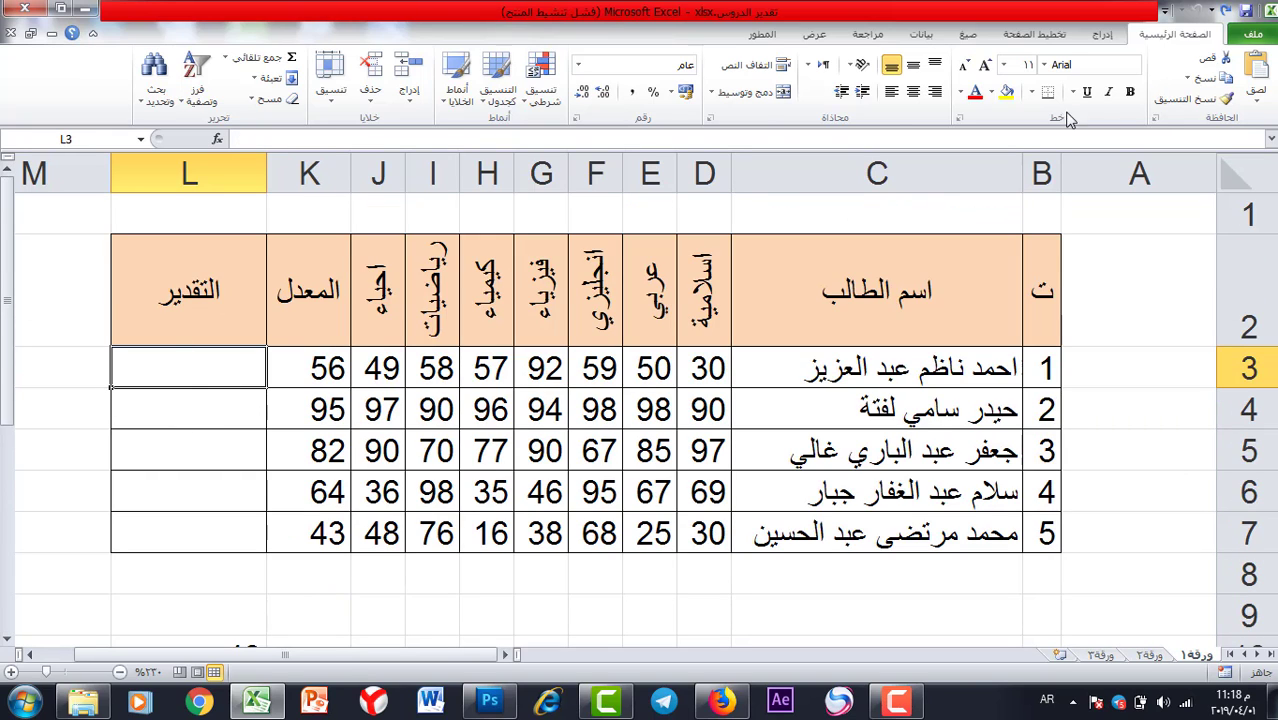
click(968, 34)
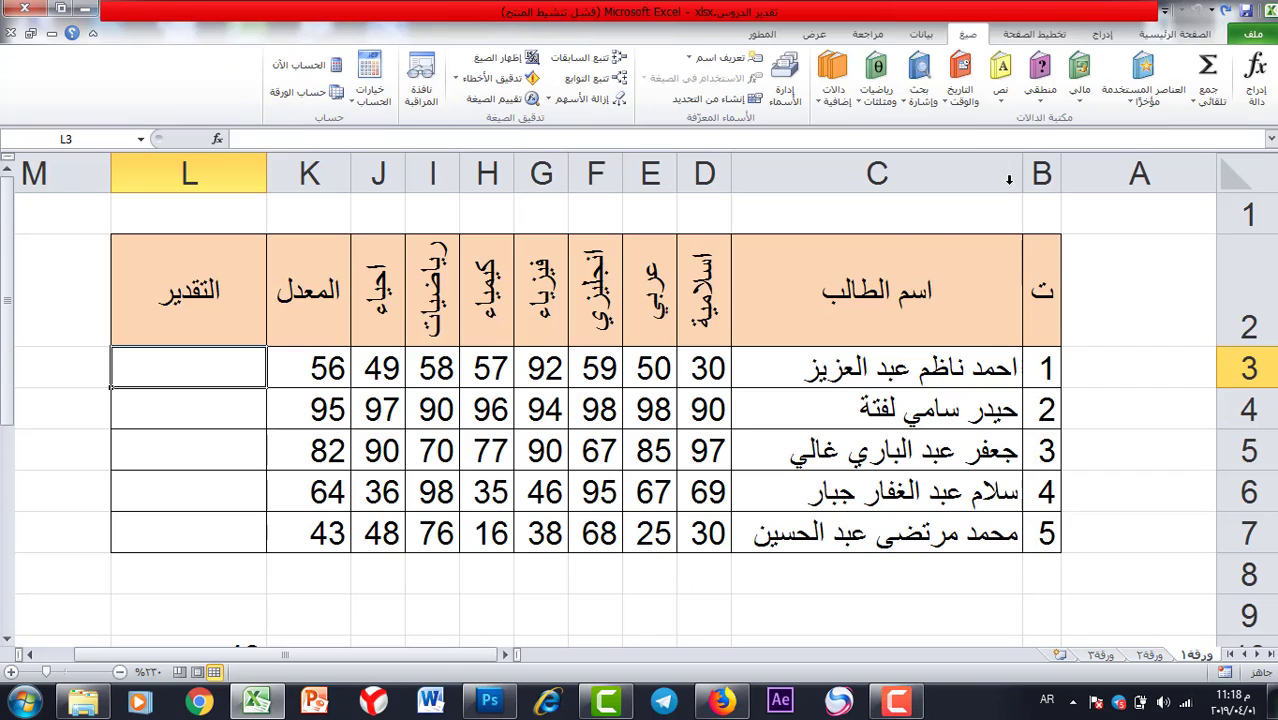
click(1041, 95)
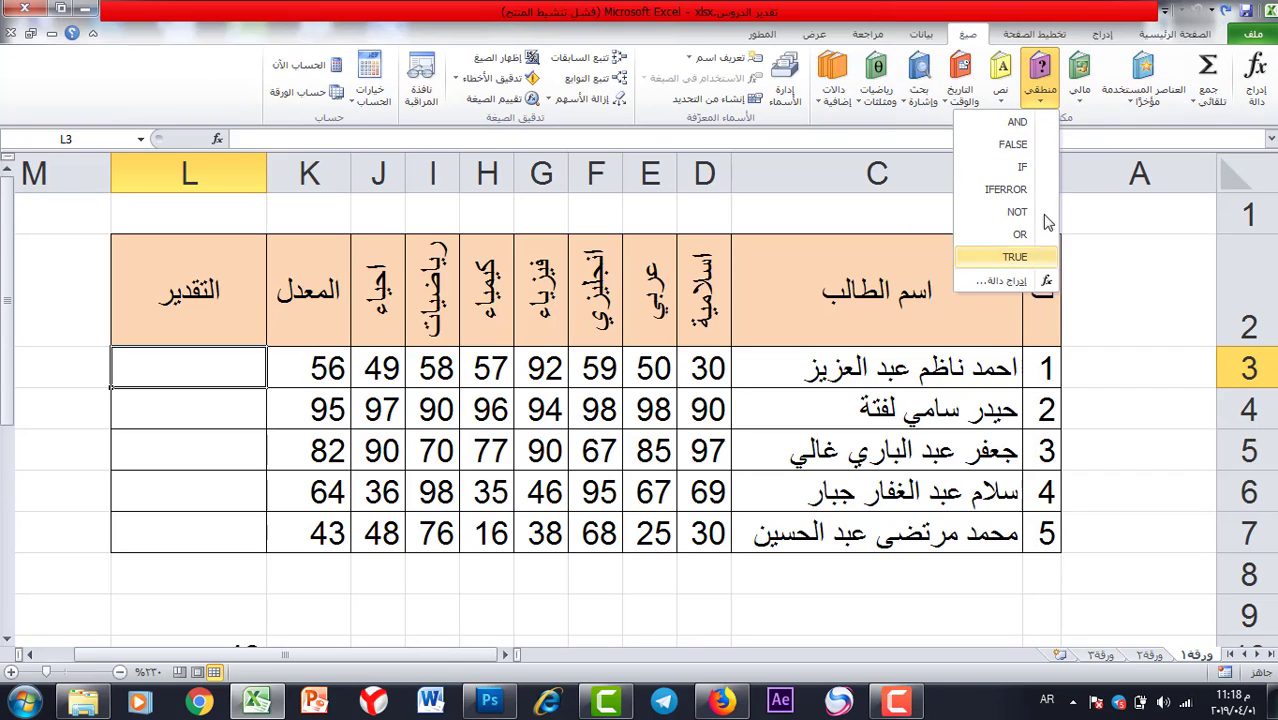
click(1018, 167)
drag(418, 91, 424, 470)
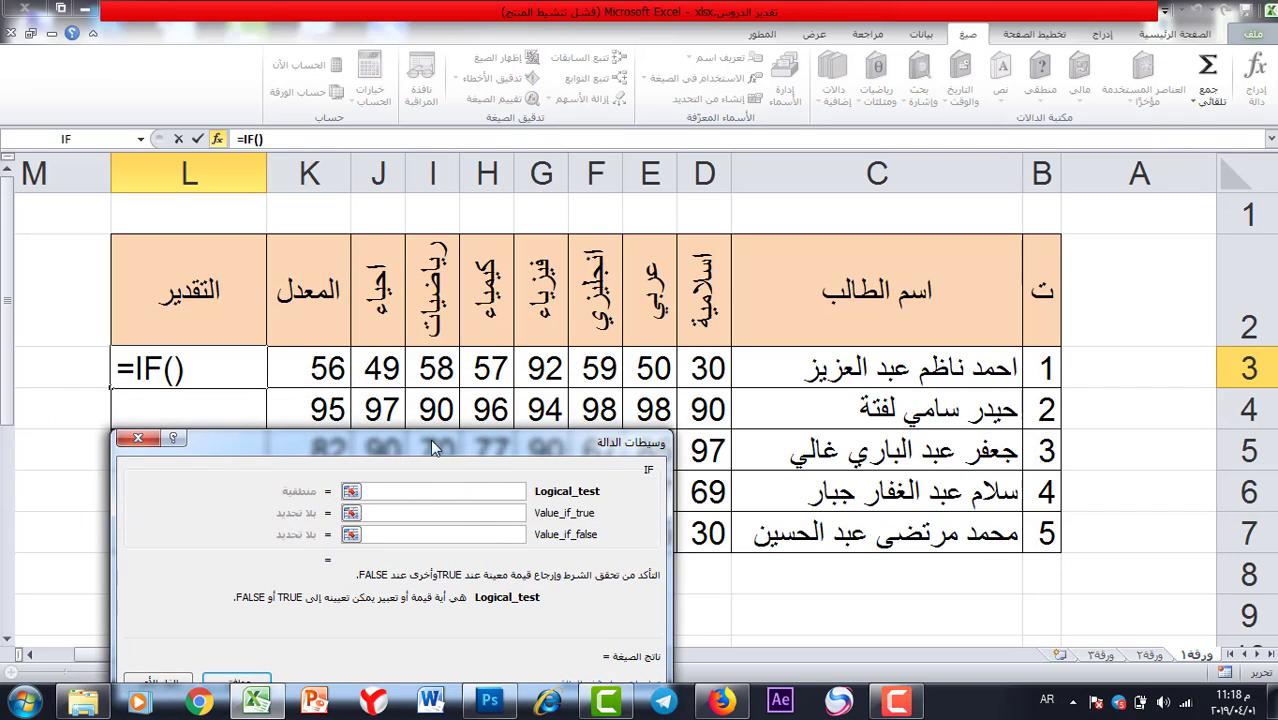
drag(407, 461, 378, 468)
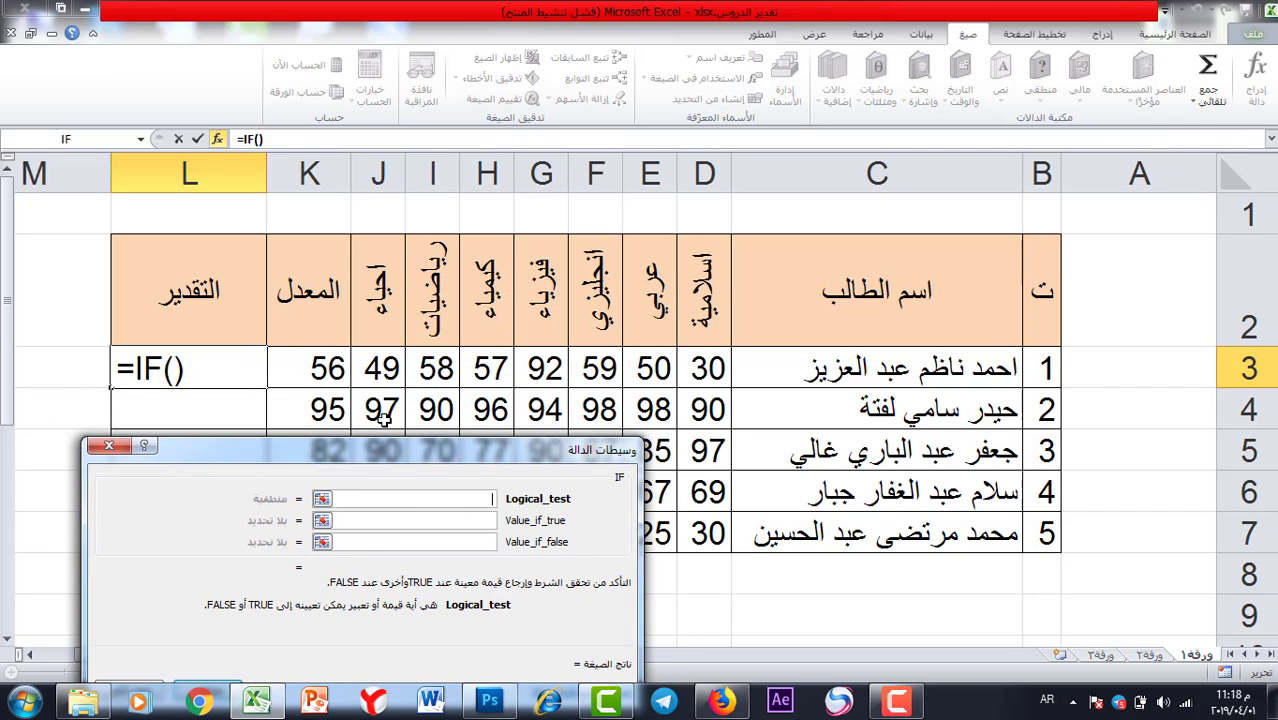
- Set the IF function's logical test to K3>=90 and its value if true to امتياز
click(330, 368)
key(alt+shift)
click(330, 368)
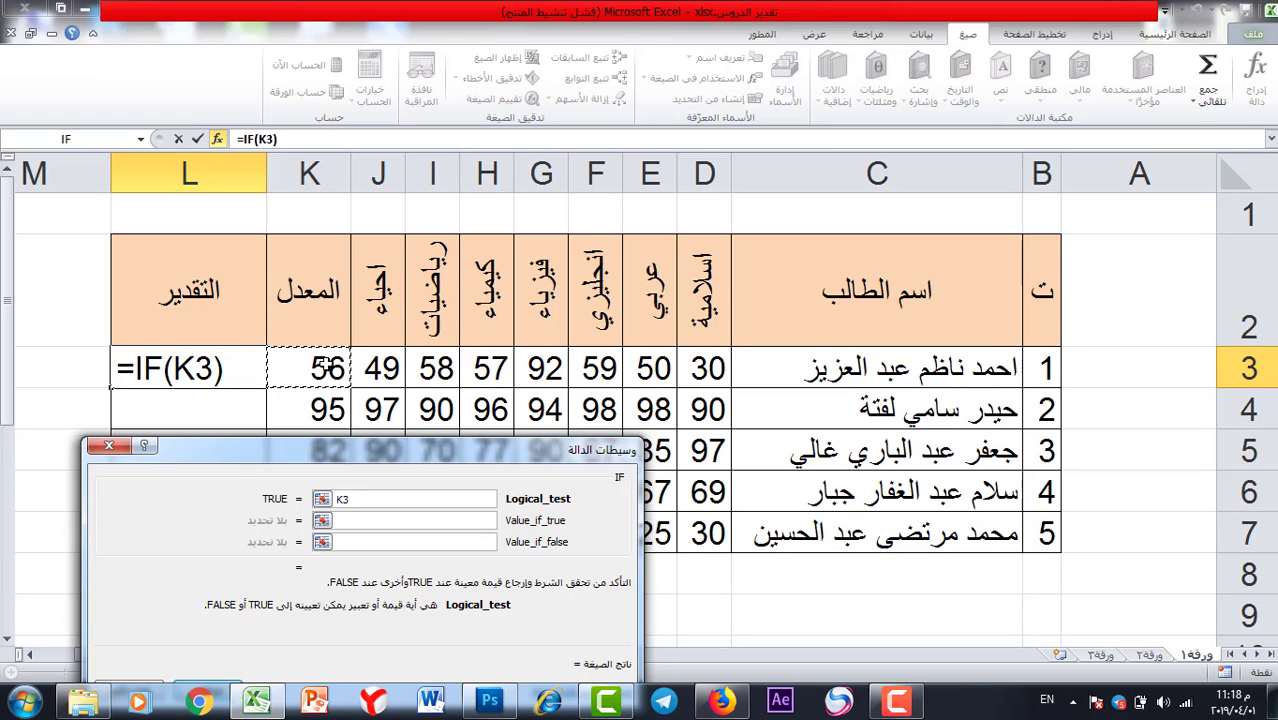
key(alt+shift)
key(F8)
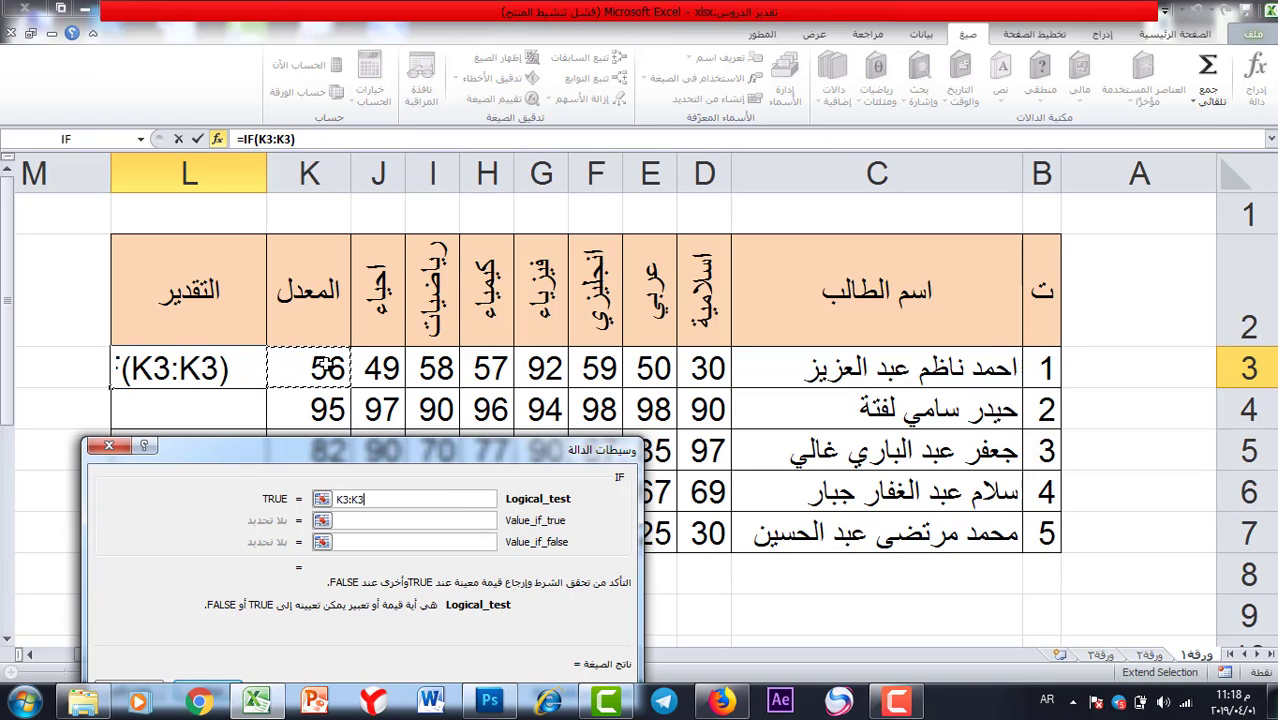
key(BackSpace)
key(BackSpace)
key(BackSpace)
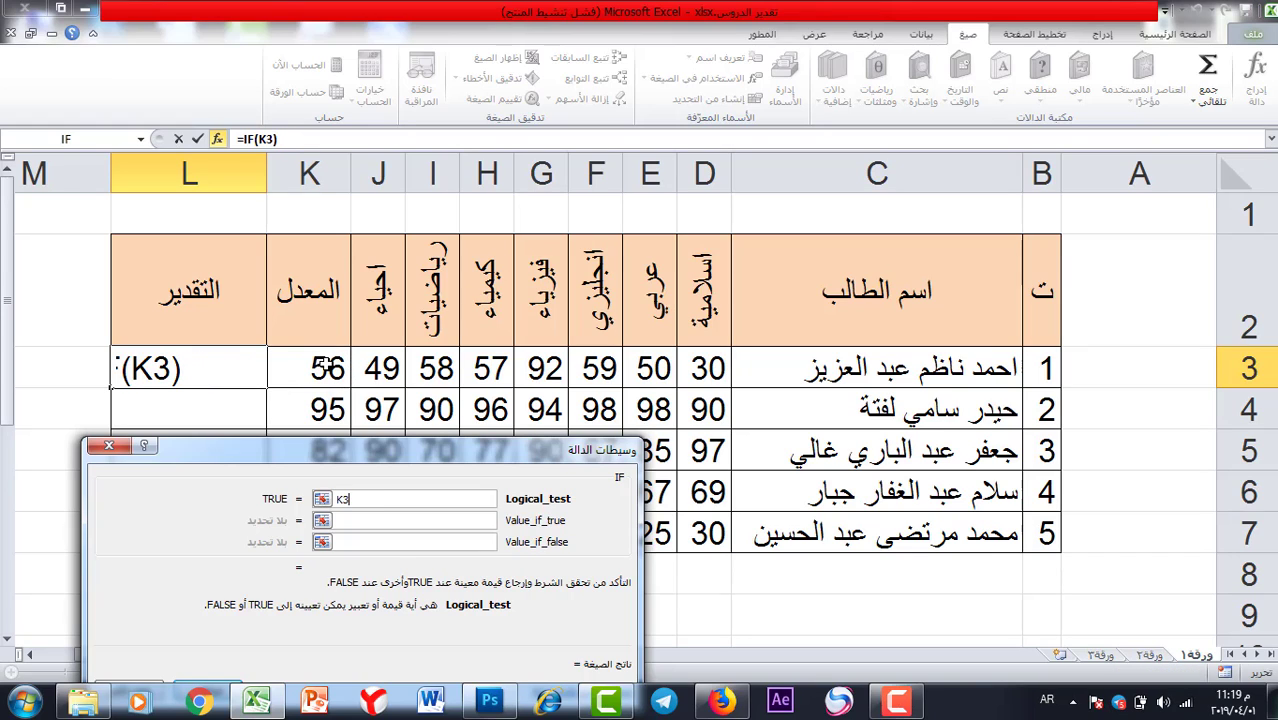
text(>)
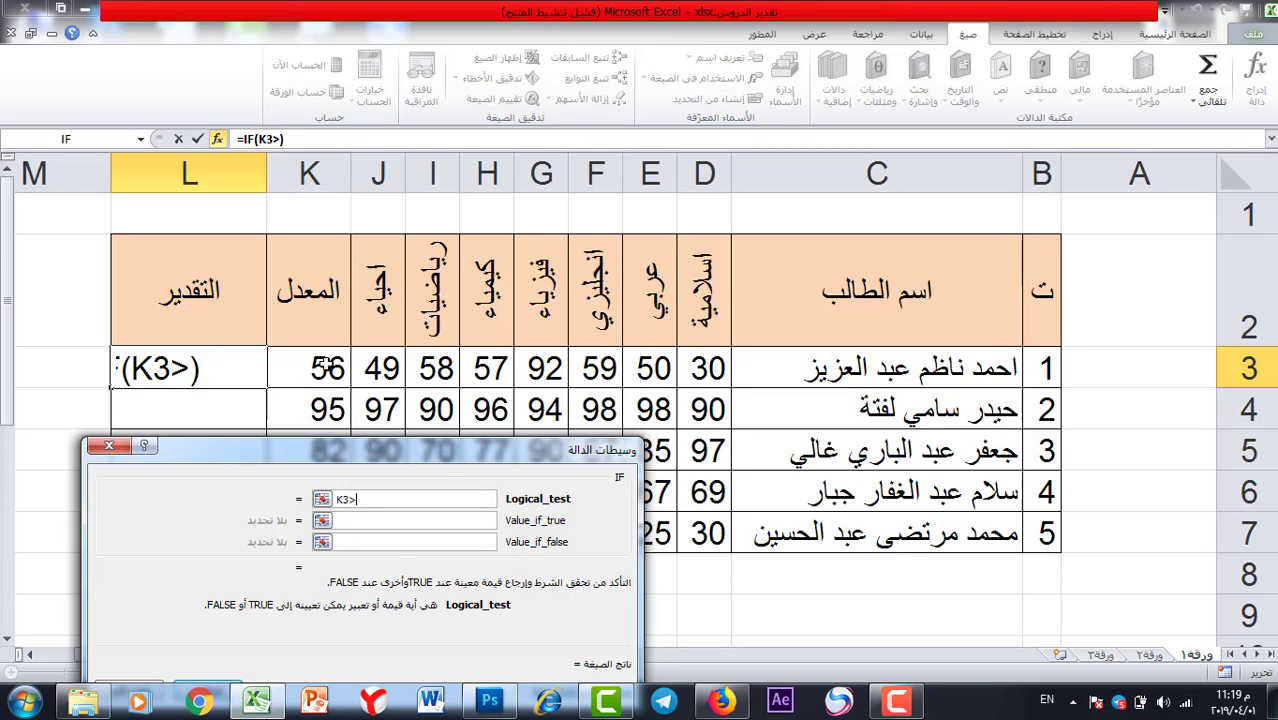
text(=90)
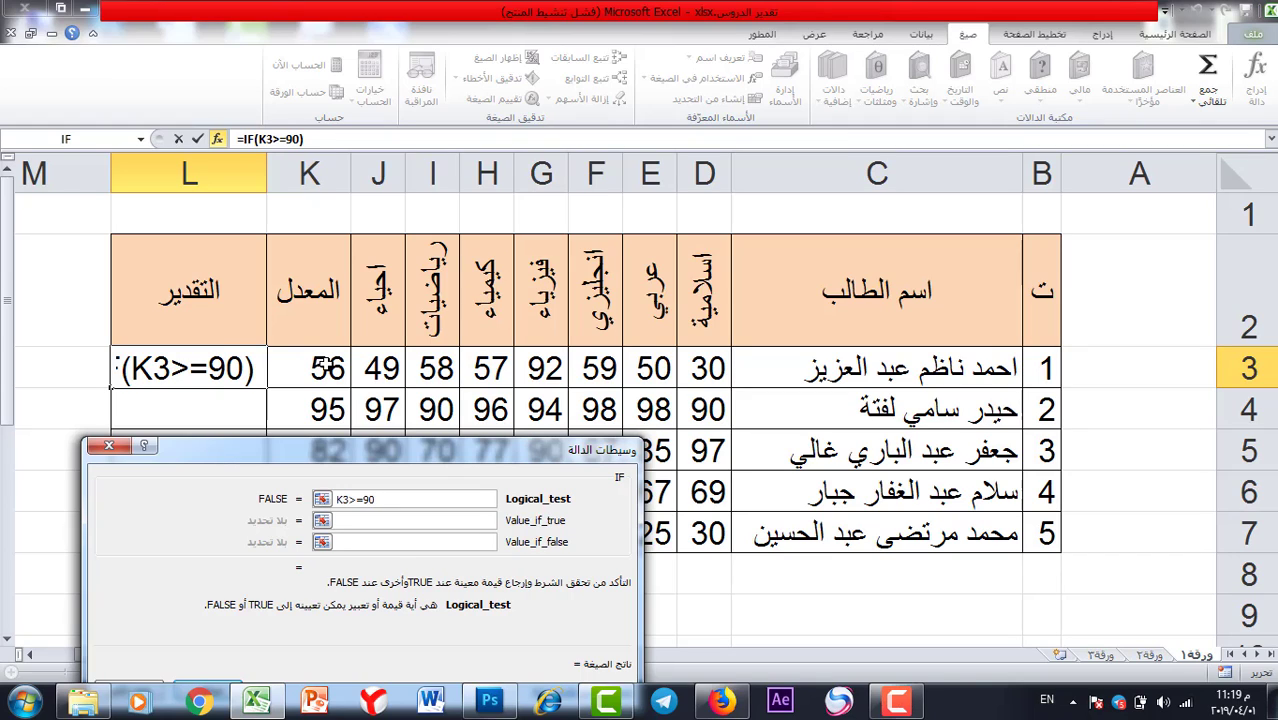
click(347, 522)
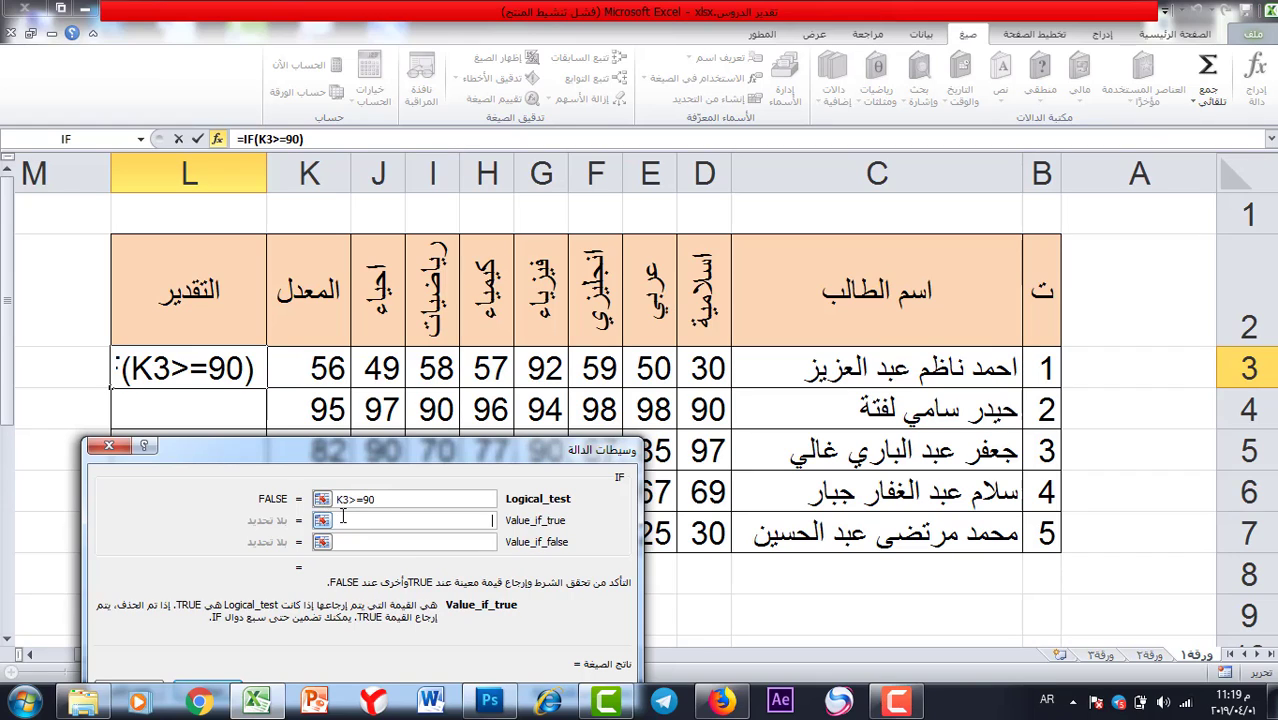
text(امتياز)
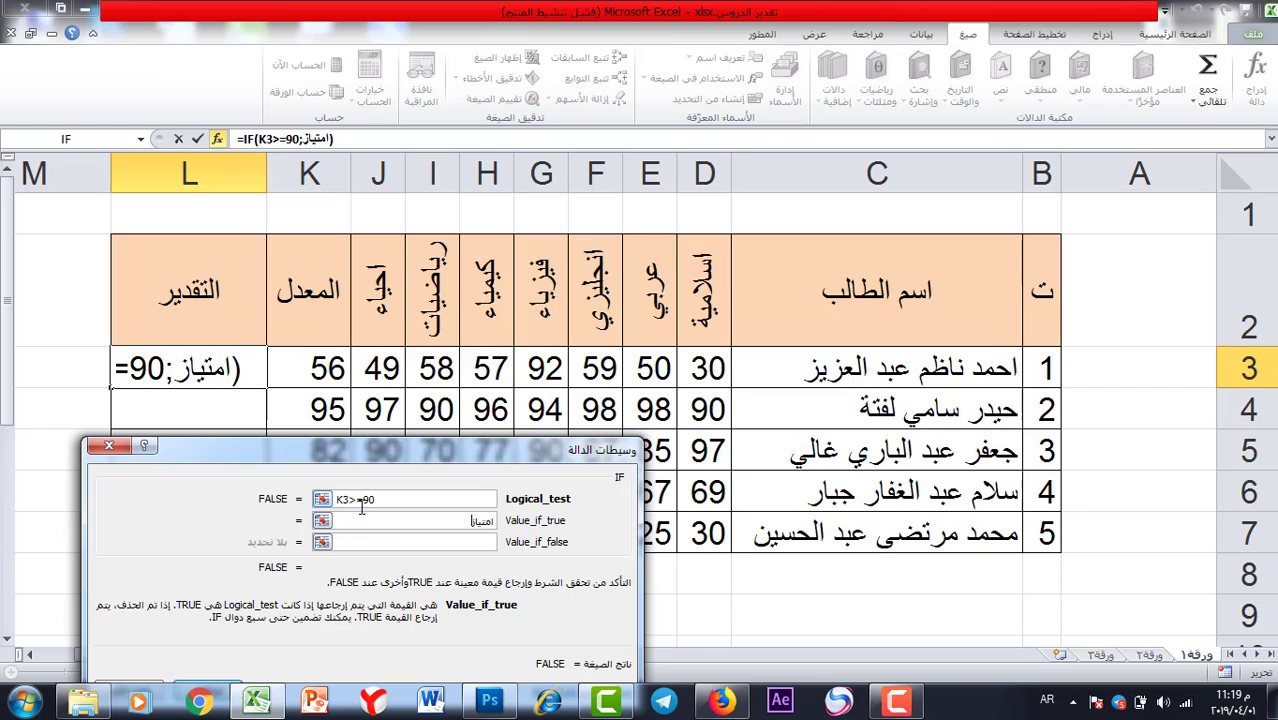
- Nest a second IF as the value if false, testing K3>=80 and returning جيد جداً when true
click(369, 543)
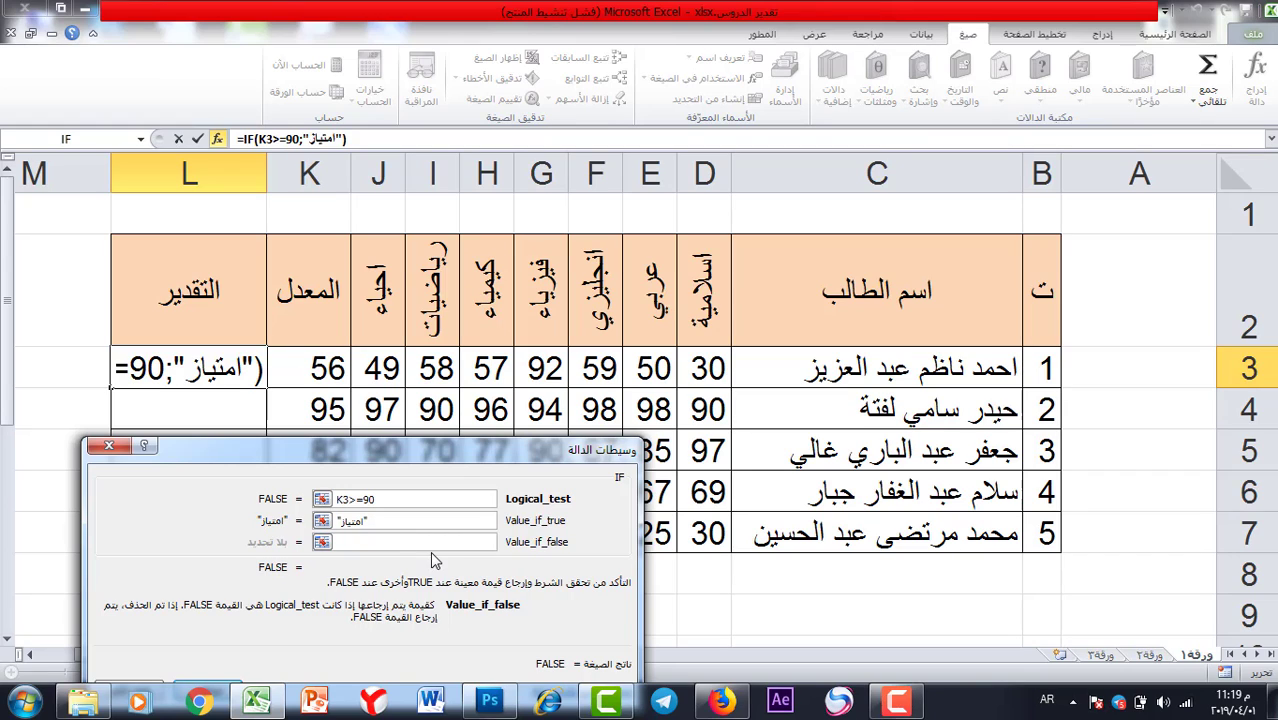
click(64, 139)
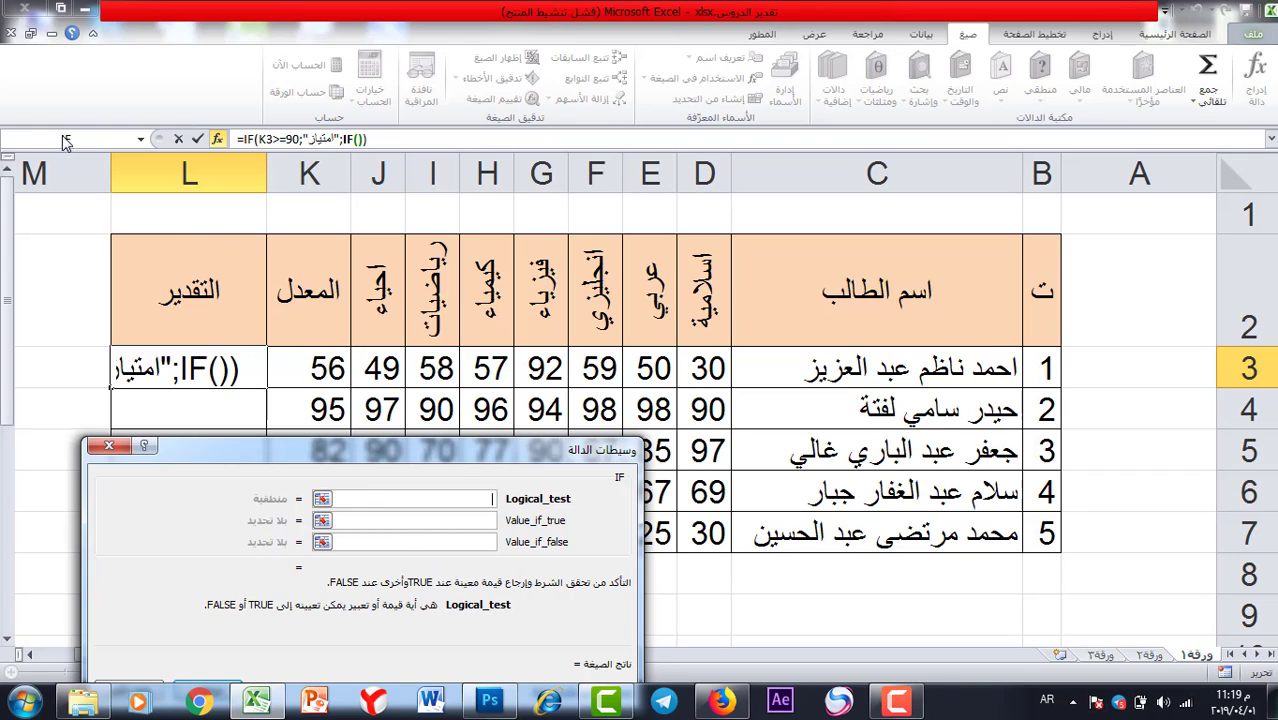
click(315, 369)
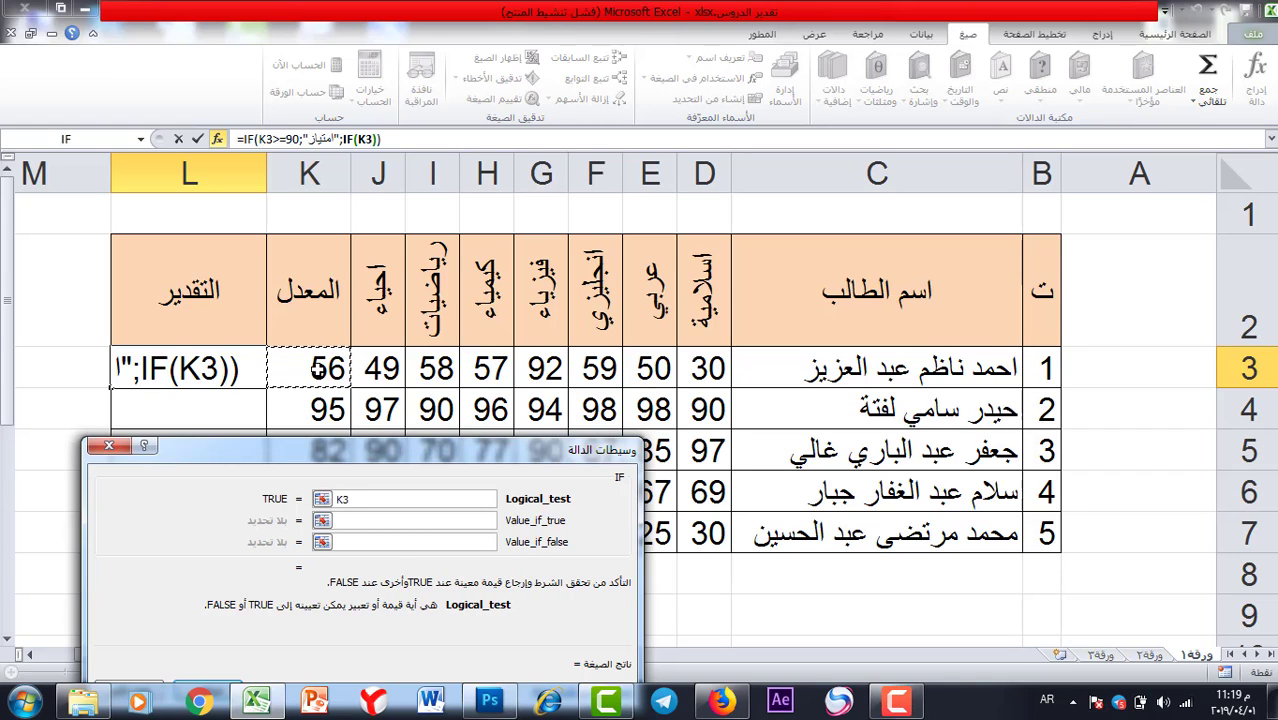
key(alt+shift)
text(>=)
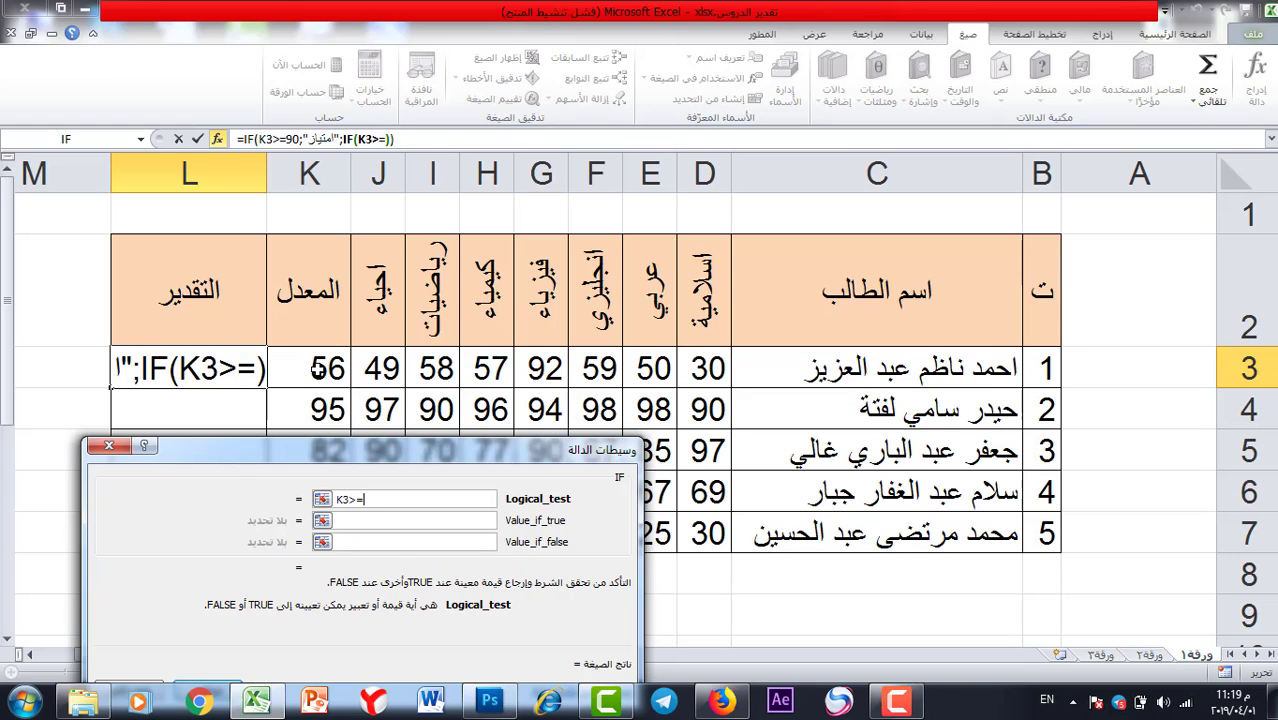
text(80)
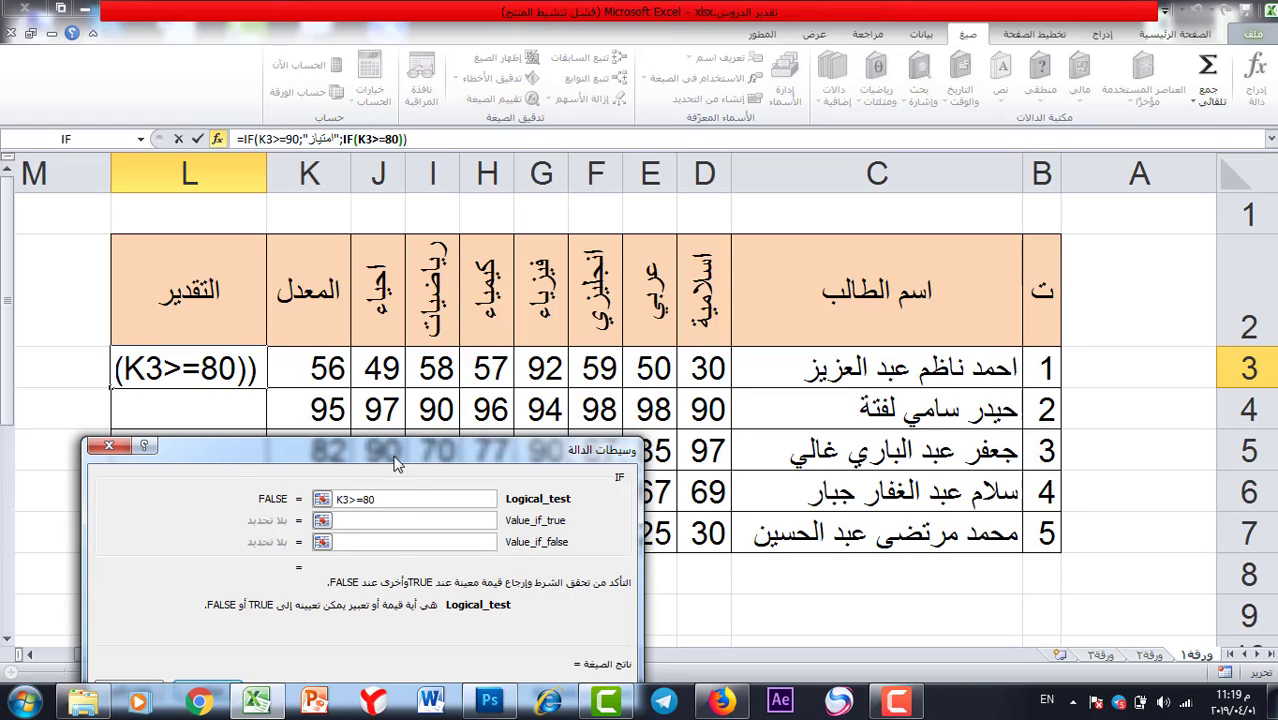
click(398, 521)
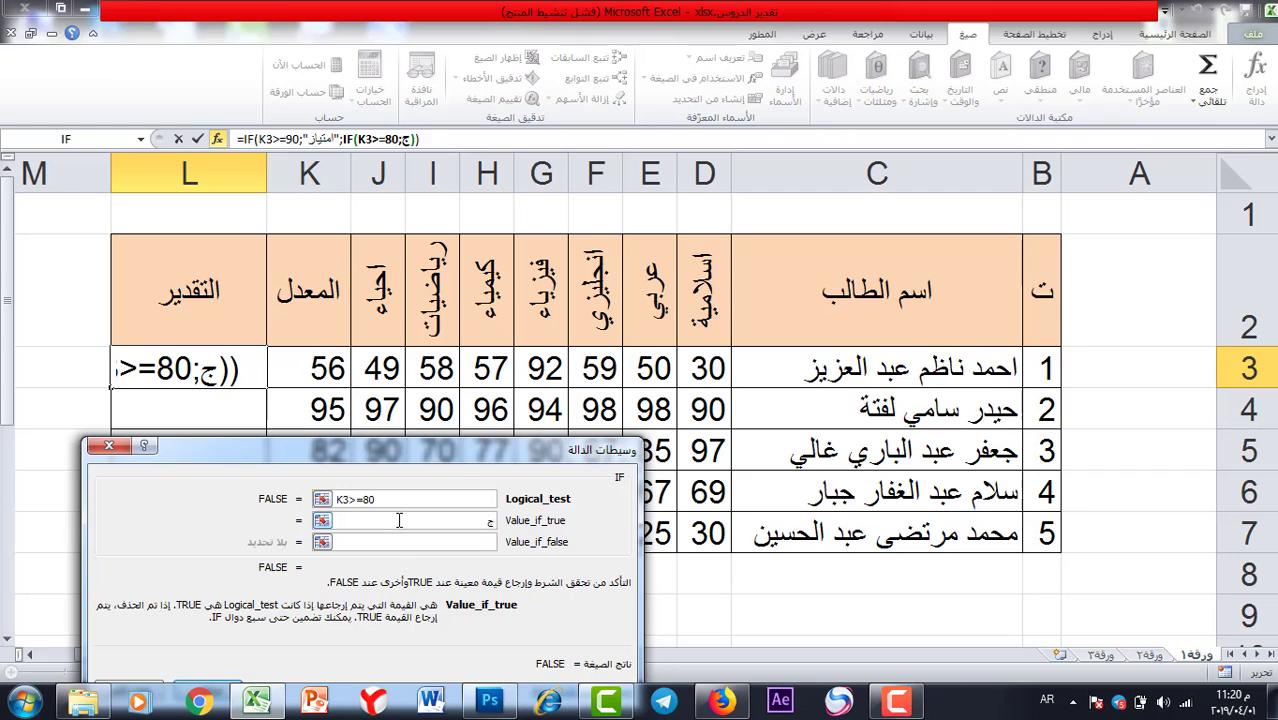
text(يد جدا)
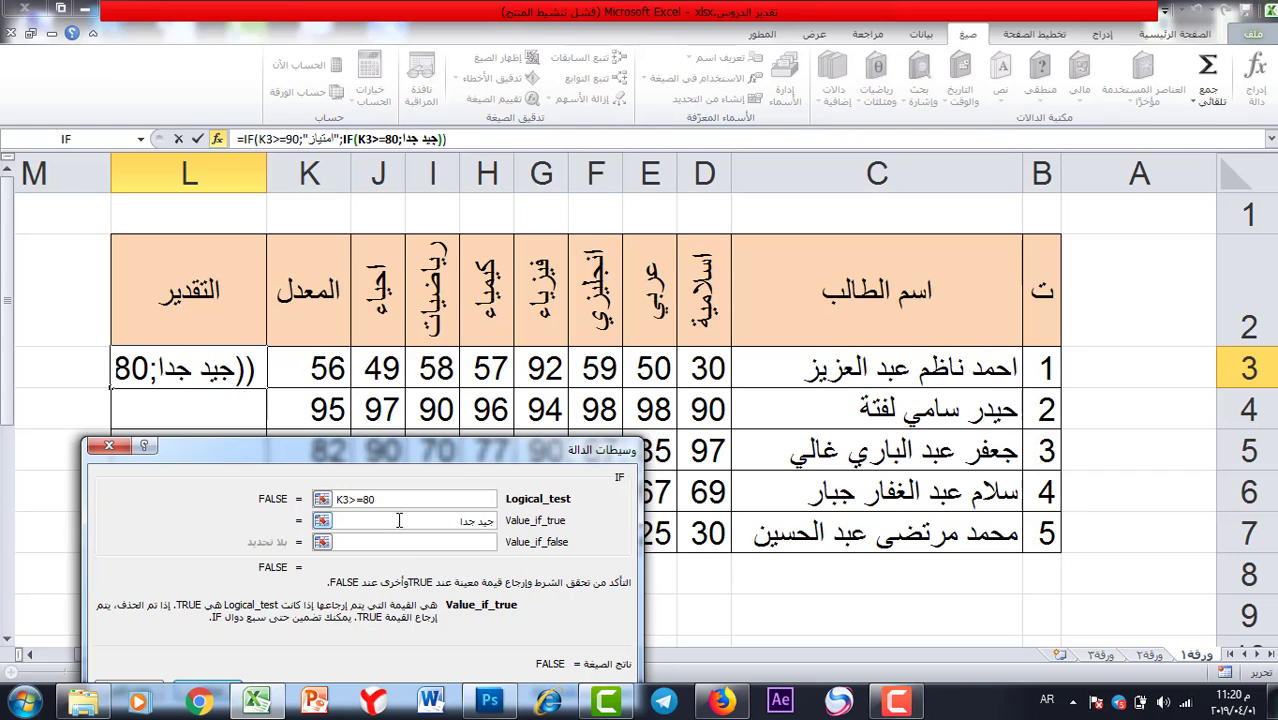
text(ً)
- Nest a third IF as the second one's value if false, testing K3>=70 and returning جيد when true
key(Tab)
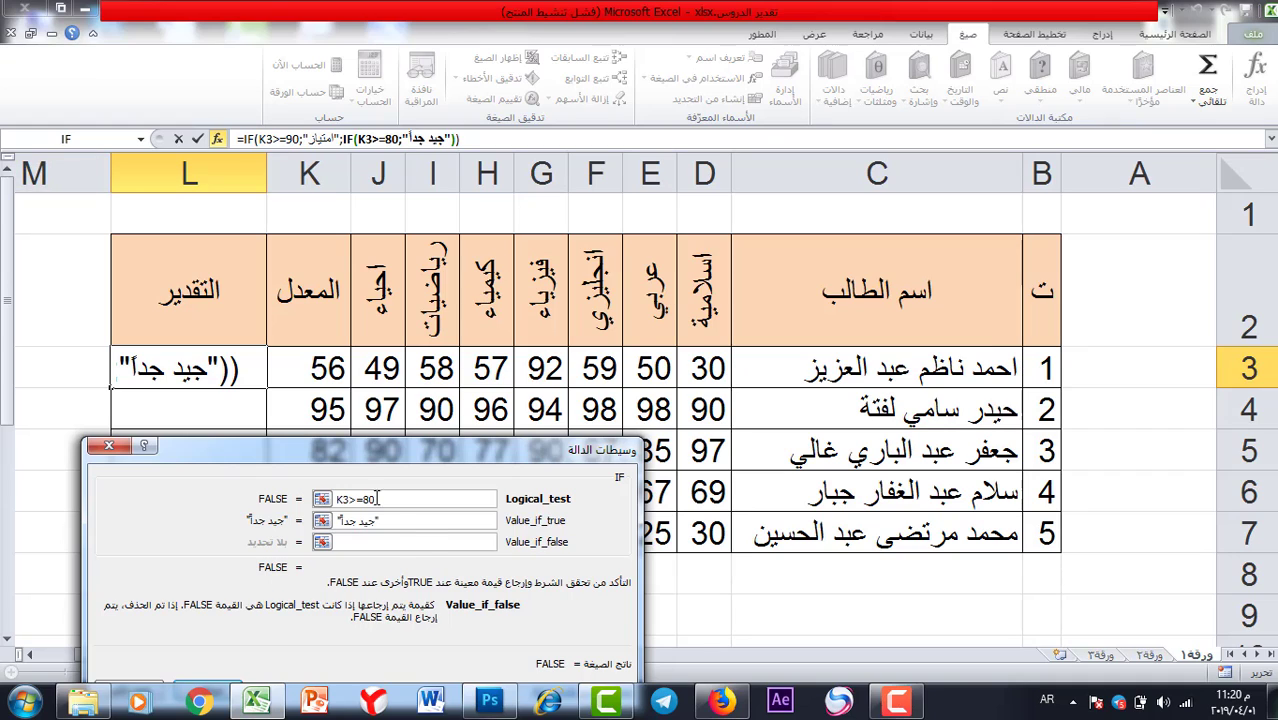
click(63, 135)
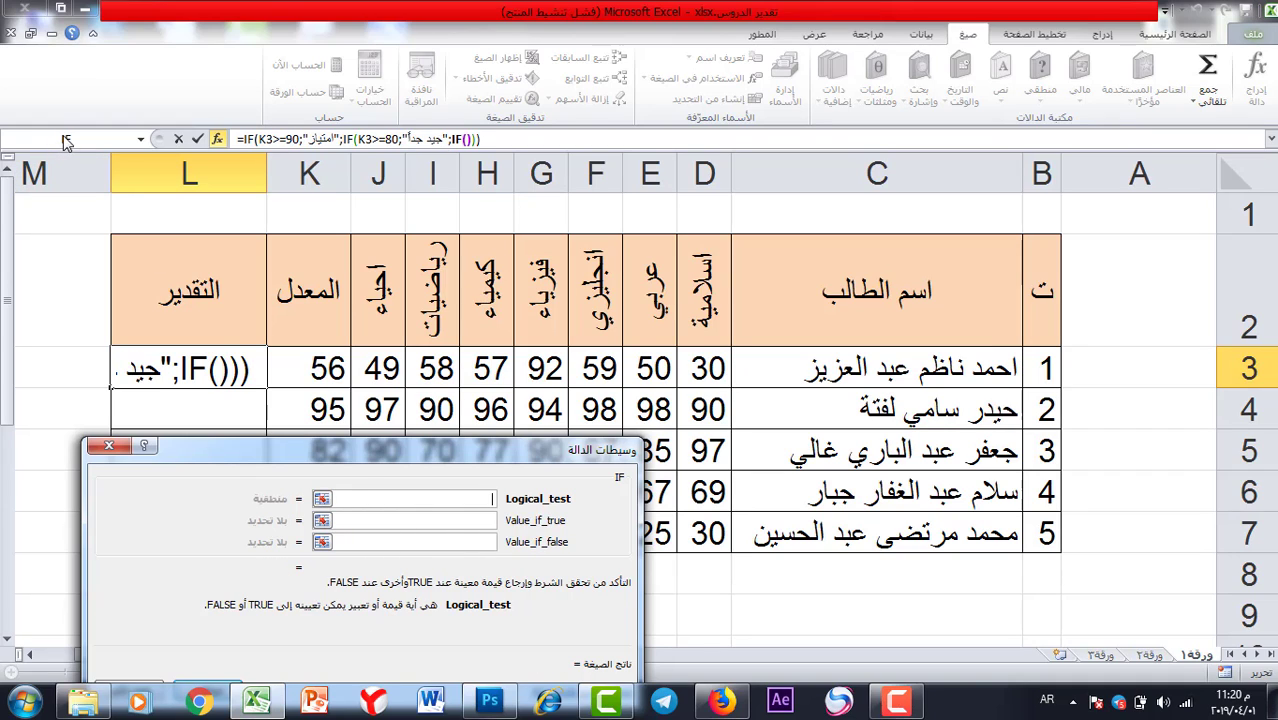
click(316, 368)
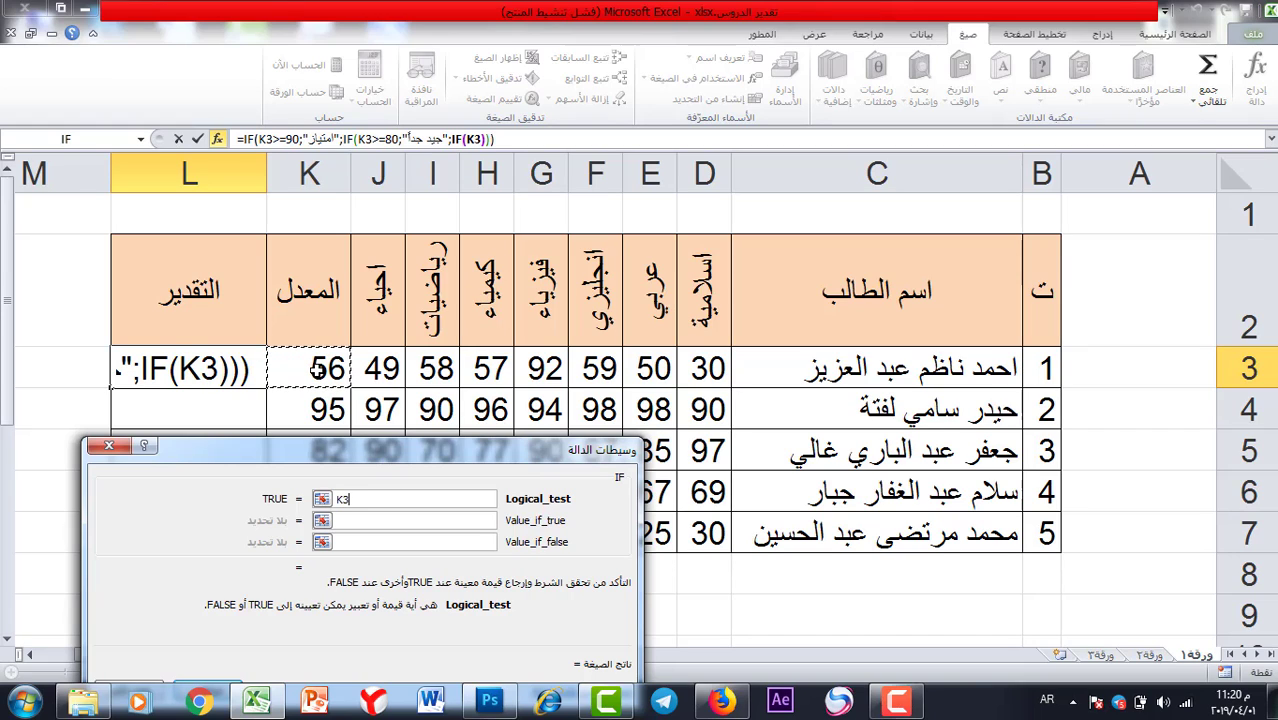
key(alt+shift)
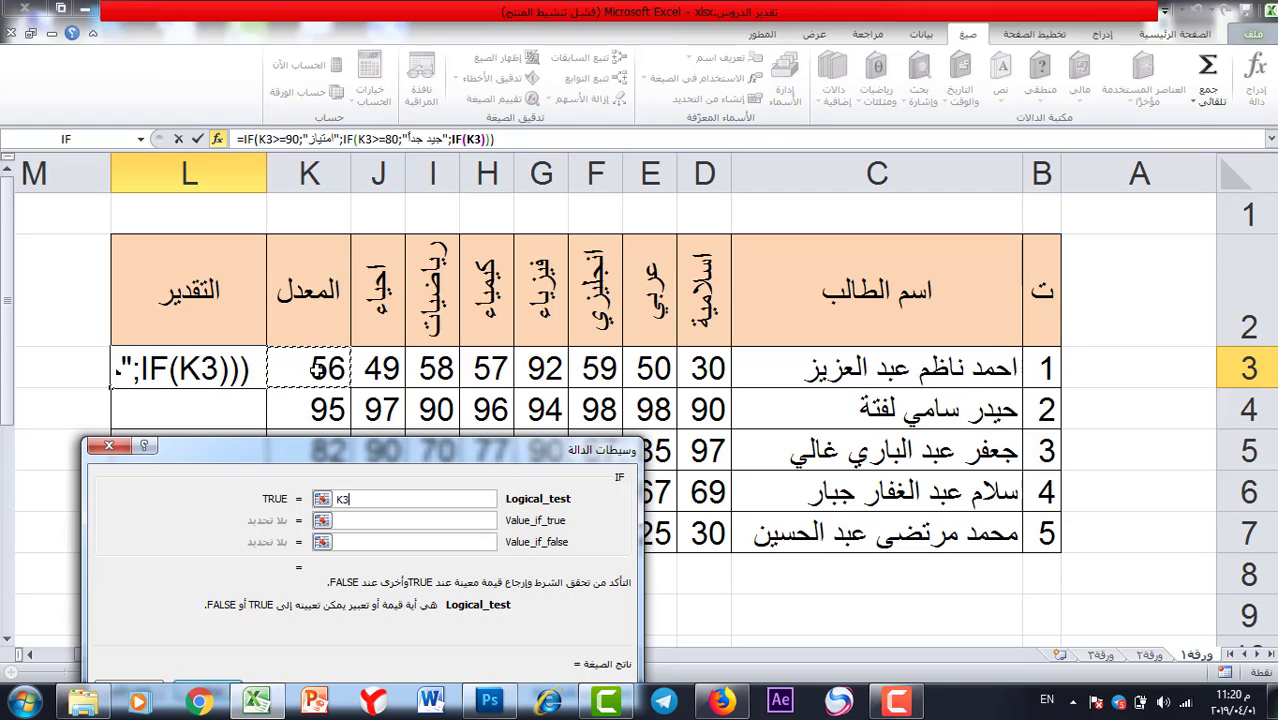
text(>=)
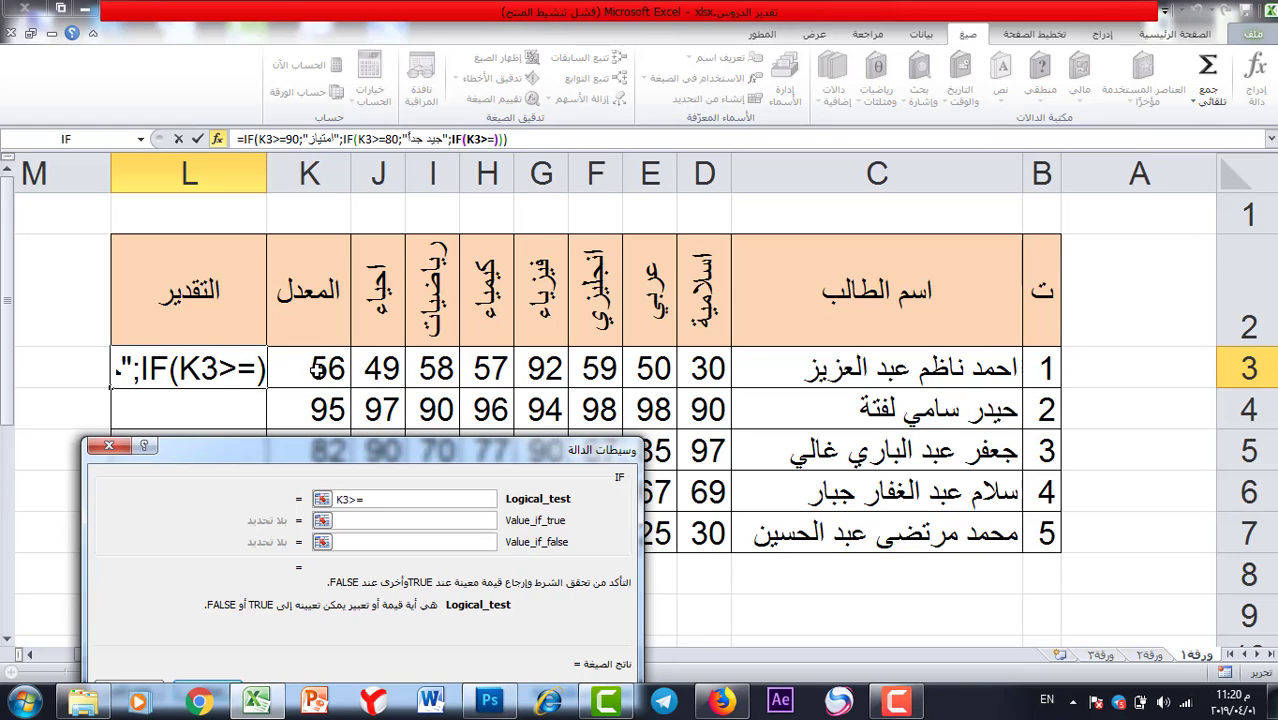
text(70)
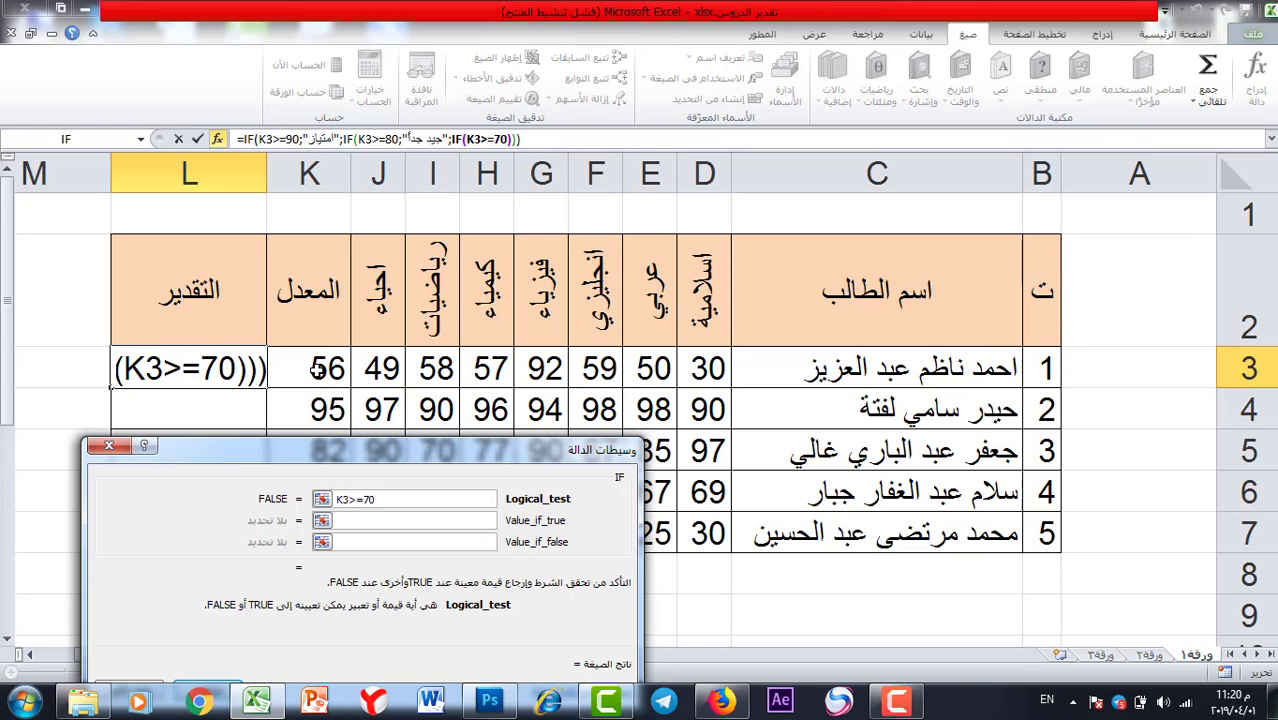
click(402, 522)
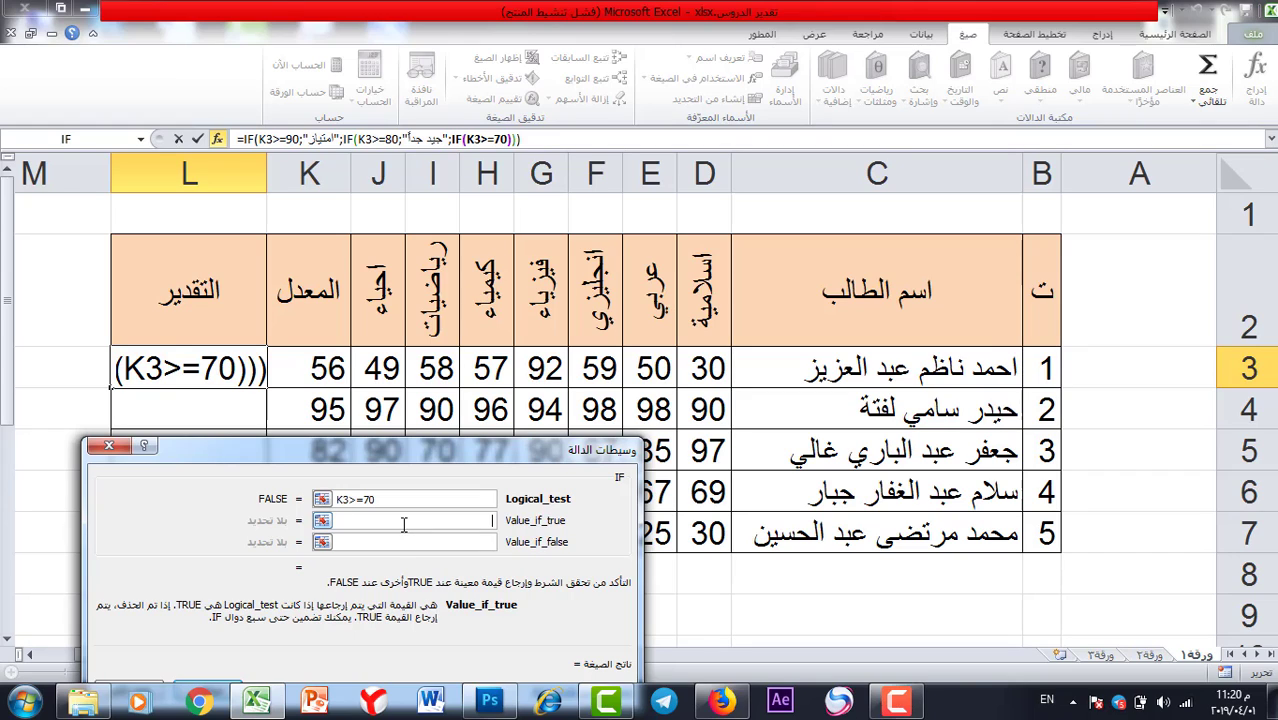
key(alt+shift)
text(جيد)
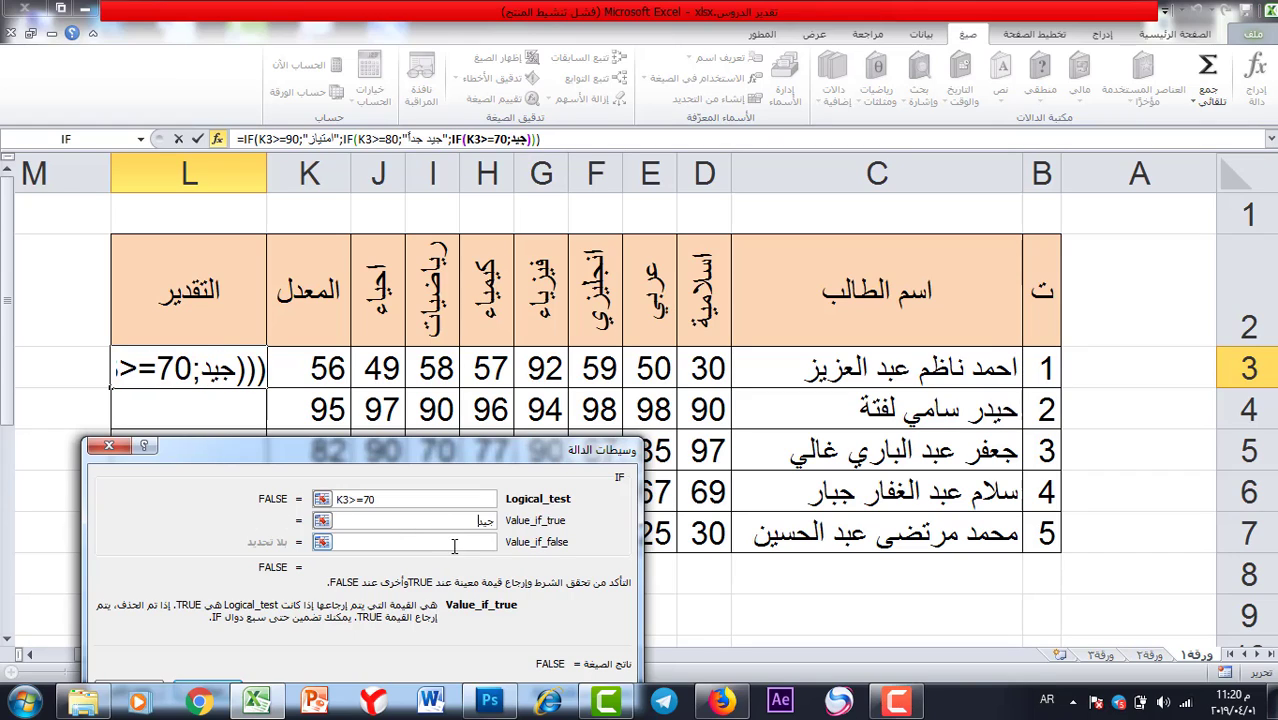
- Nest a fourth IF as the third one's value if false, testing K3>=60 and returning متوسط when true
click(454, 543)
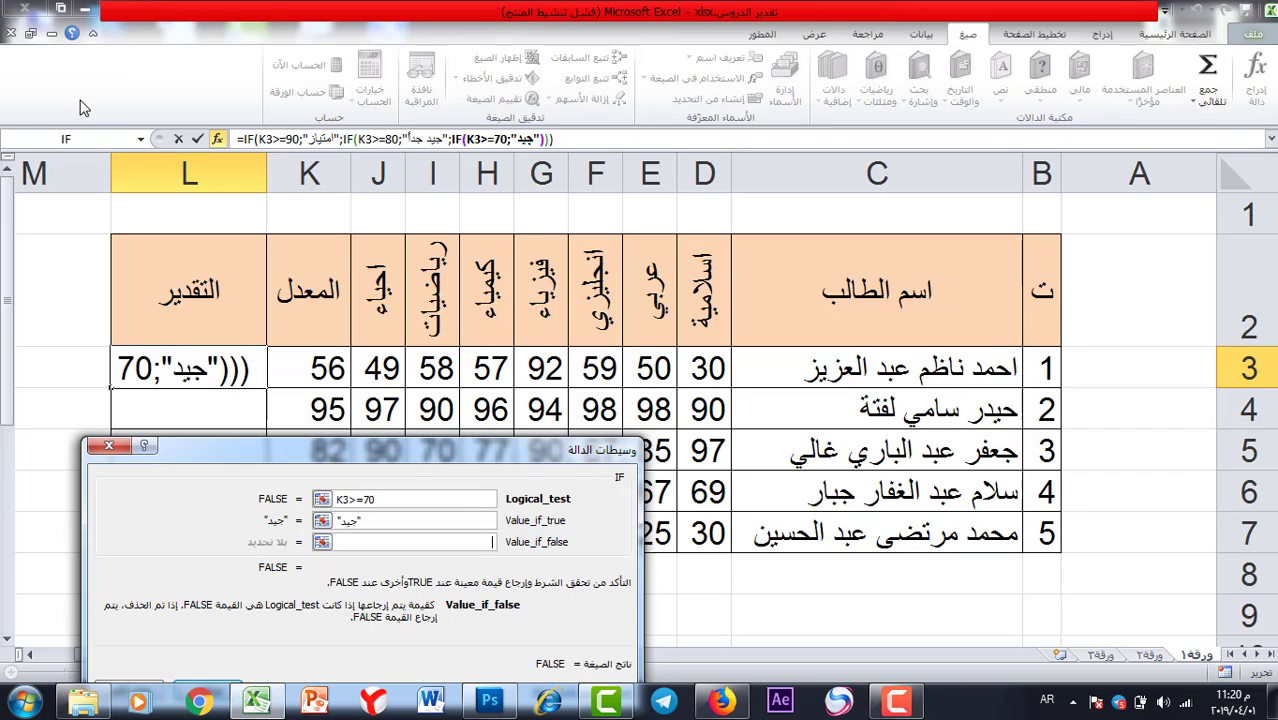
click(66, 140)
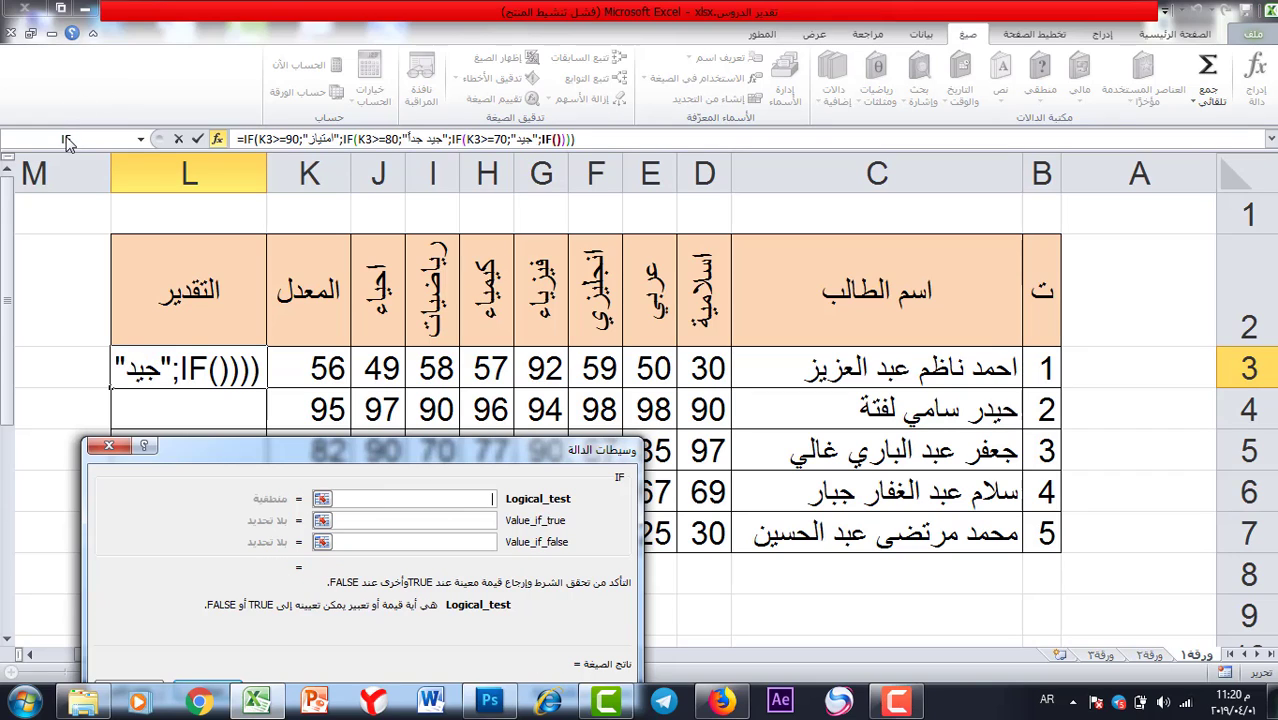
click(316, 368)
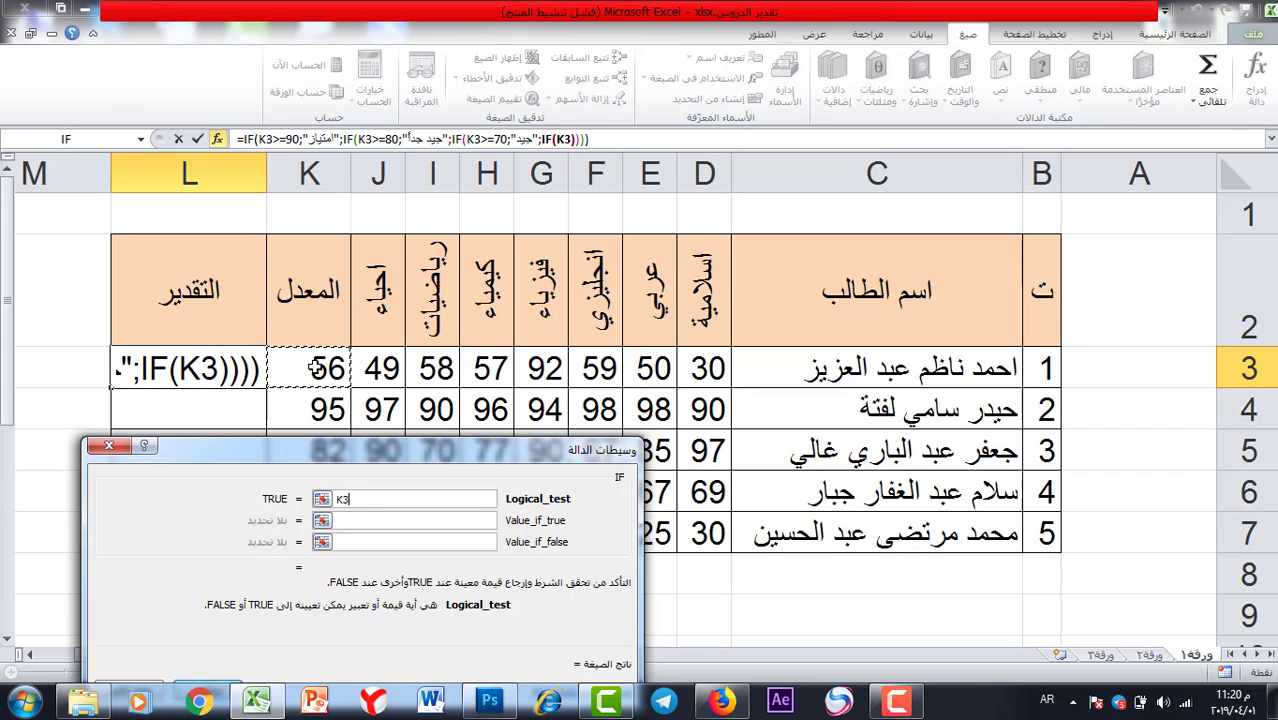
text(>=60)
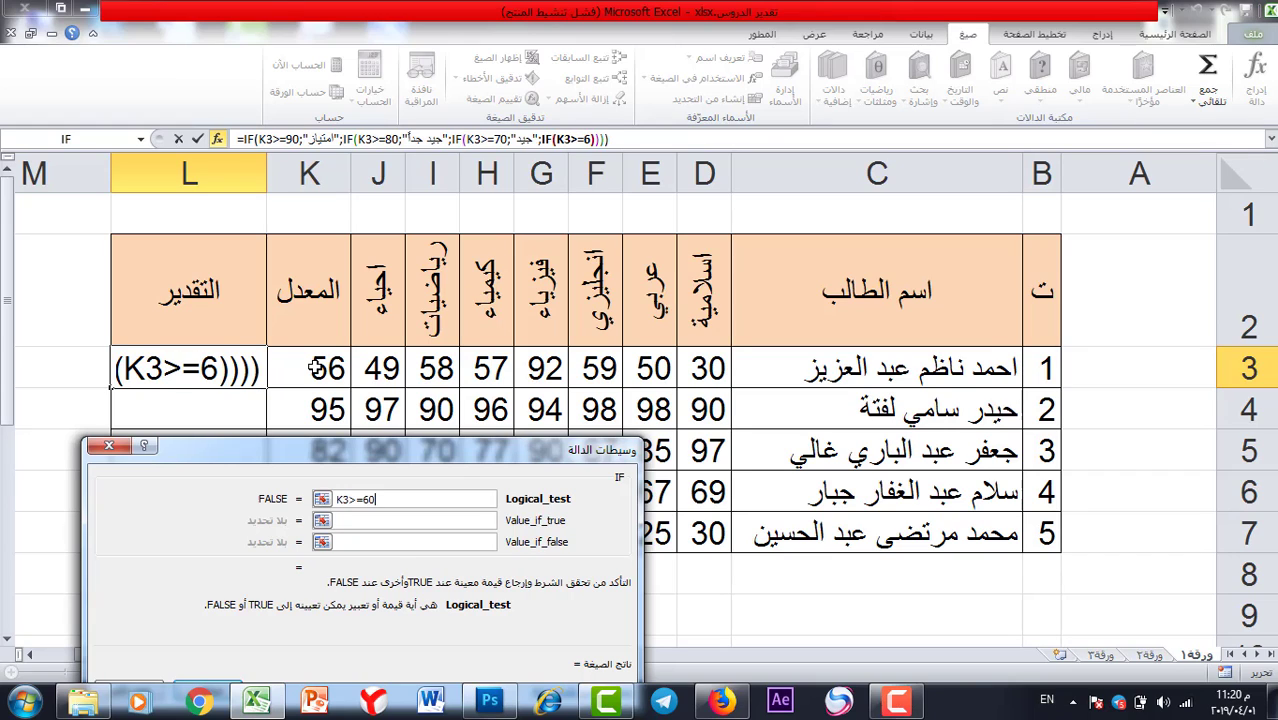
click(415, 520)
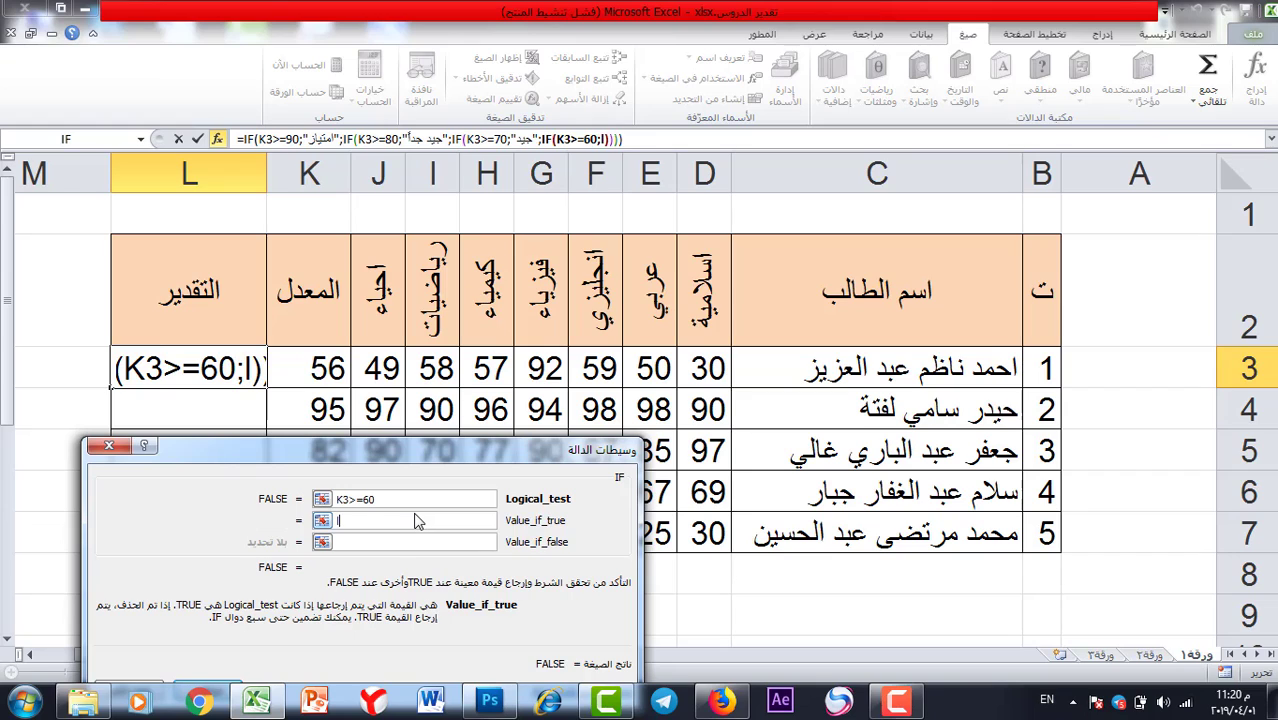
key(alt+shift)
text(متوسط)
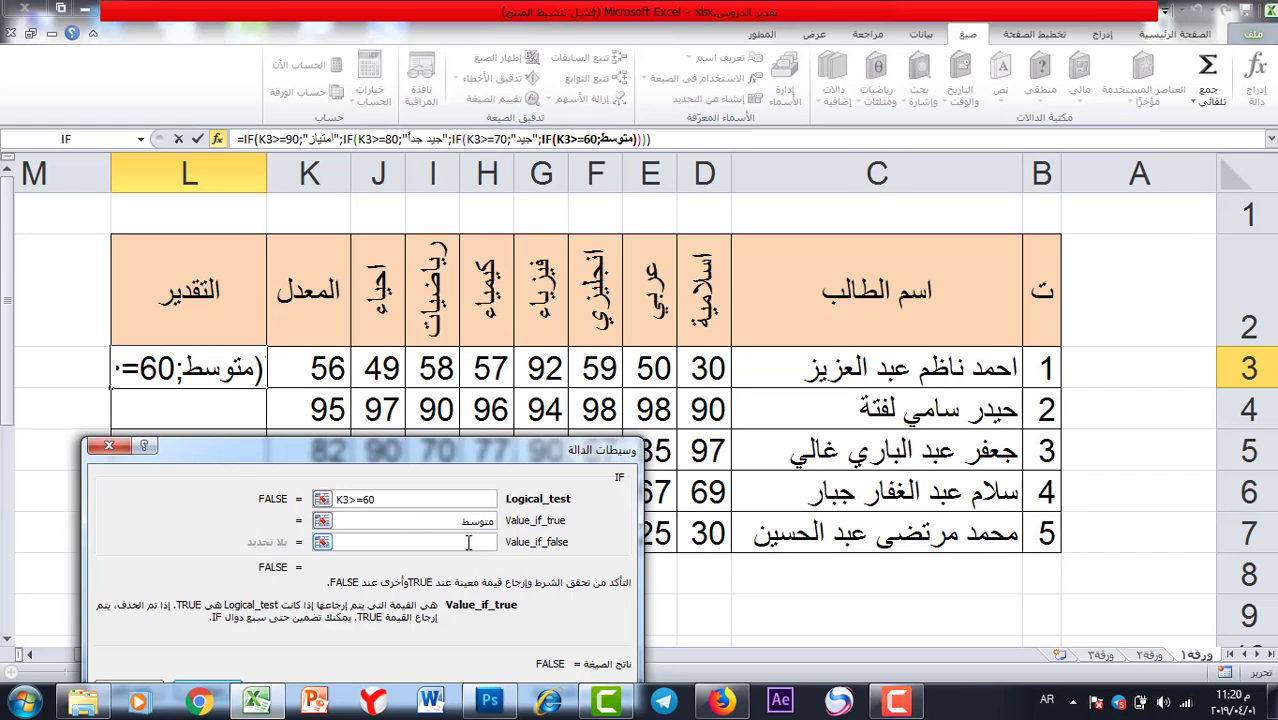
- Nest a fifth IF as the fourth one's value if false, with the logical test K3>=50
click(467, 542)
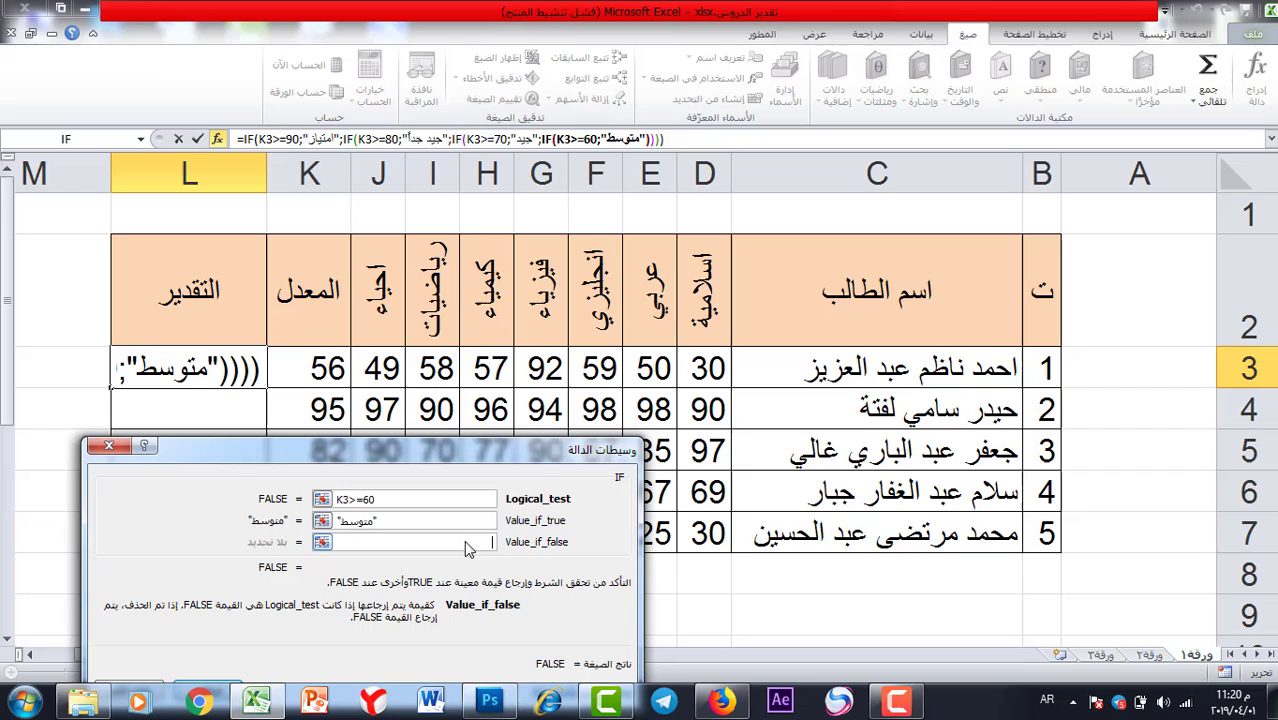
click(66, 140)
click(327, 368)
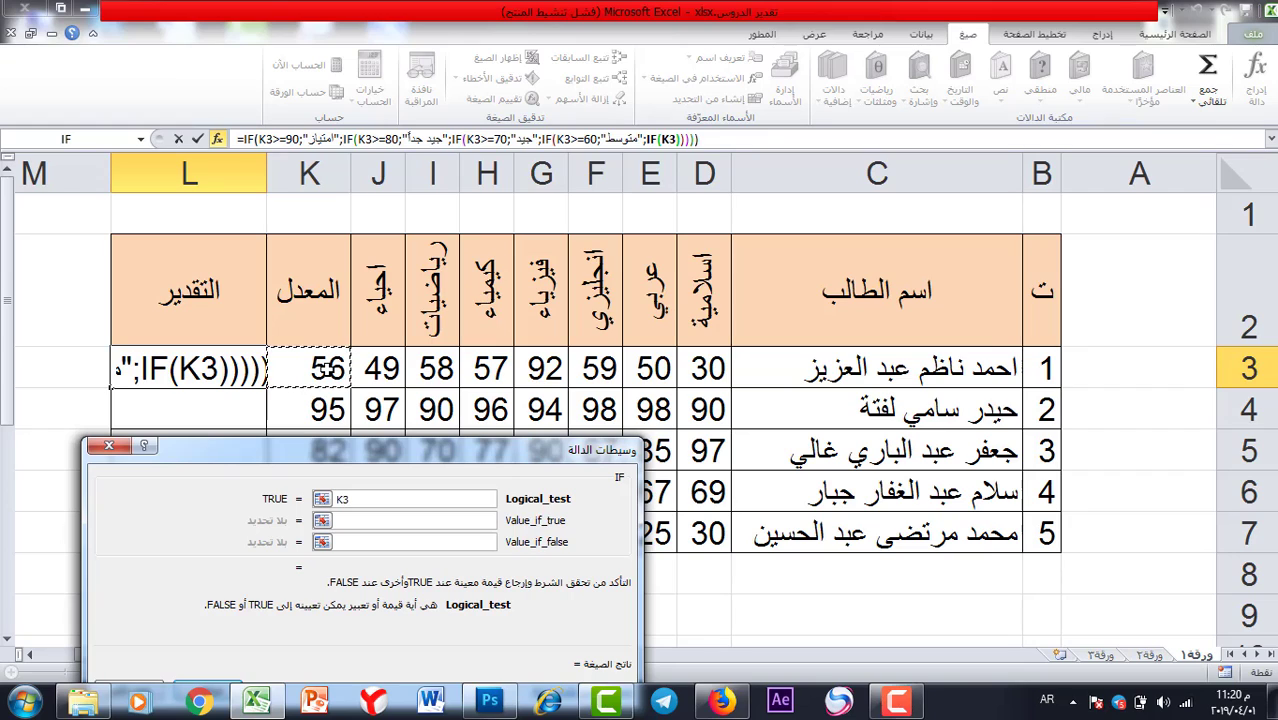
text(=)
key(alt+shift)
key(BackSpace)
text(>=)
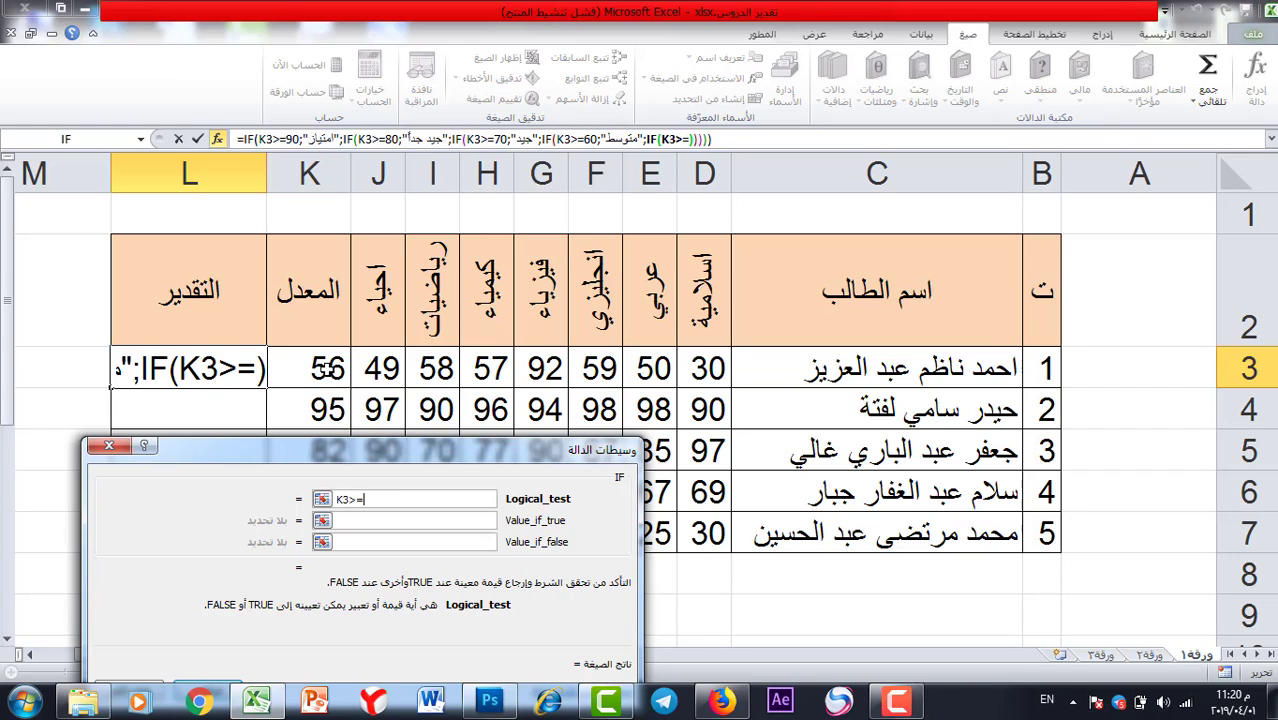
text(50)
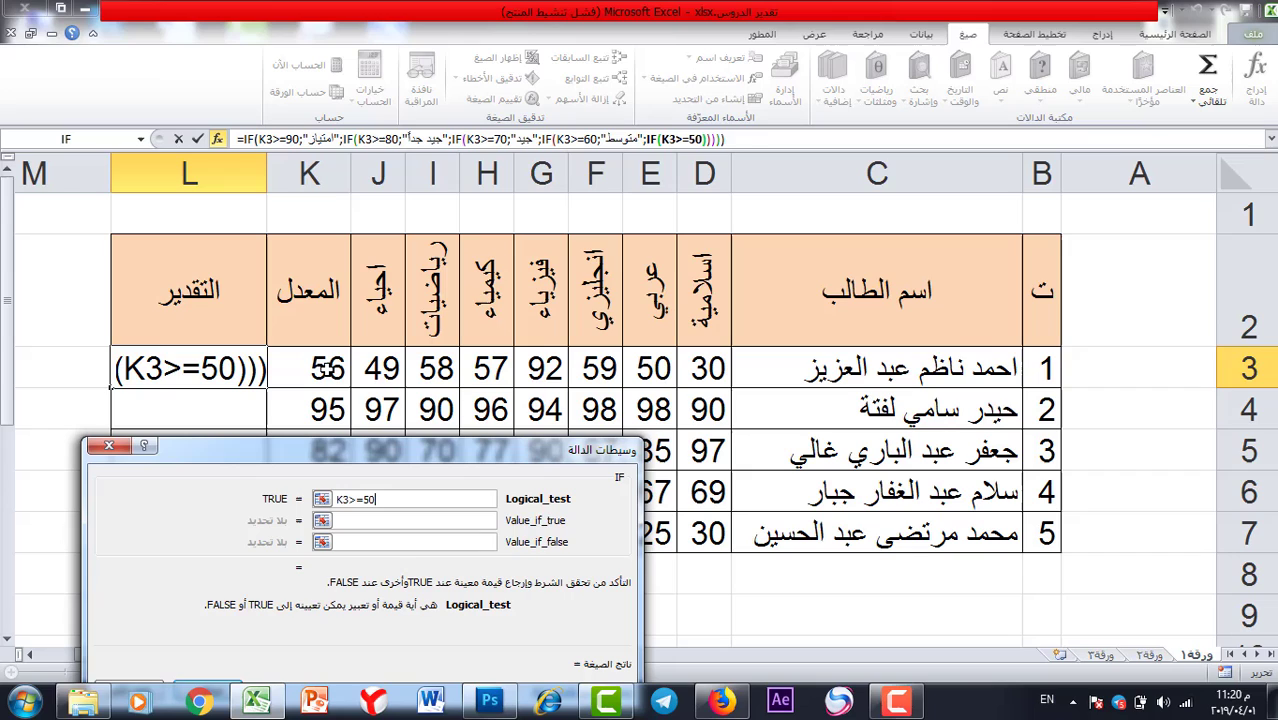
- Set the fifth IF's value if true to مقبول
click(435, 522)
text(lrf,g)
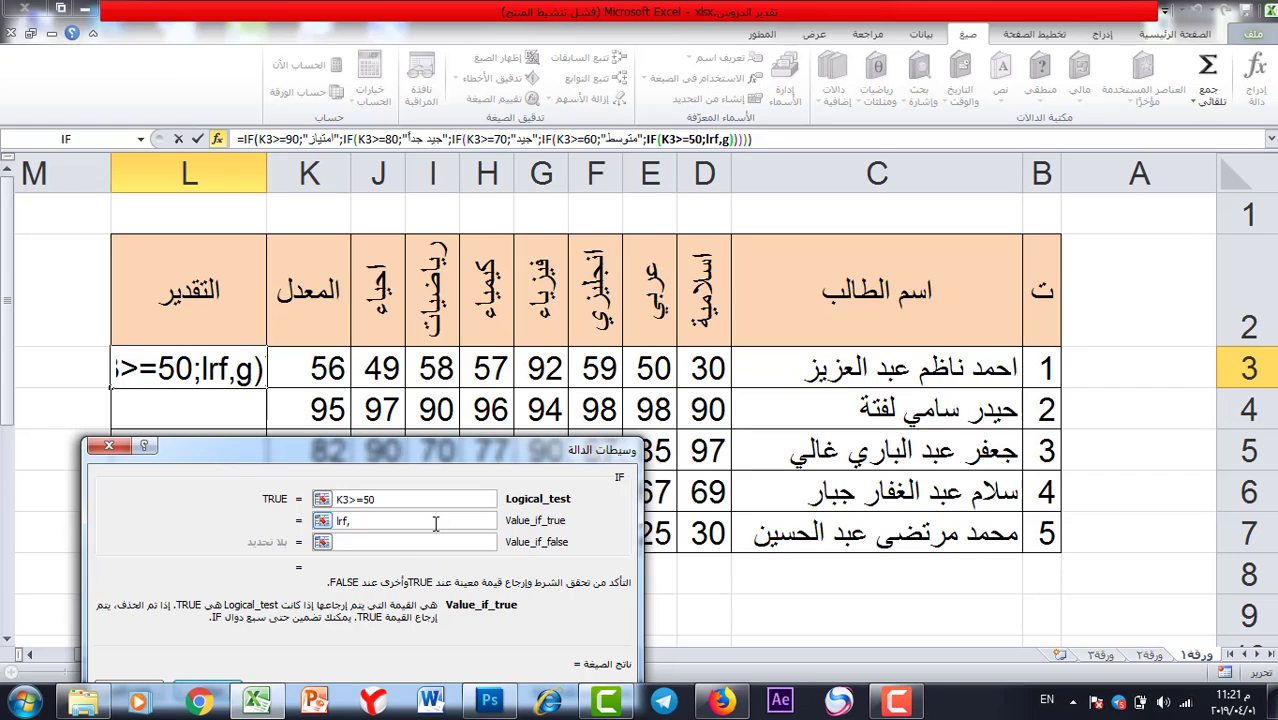
key(BackSpace)
key(BackSpace)
key(BackSpace)
key(BackSpace)
key(BackSpace)
key(alt+shift)
text(مقبول)
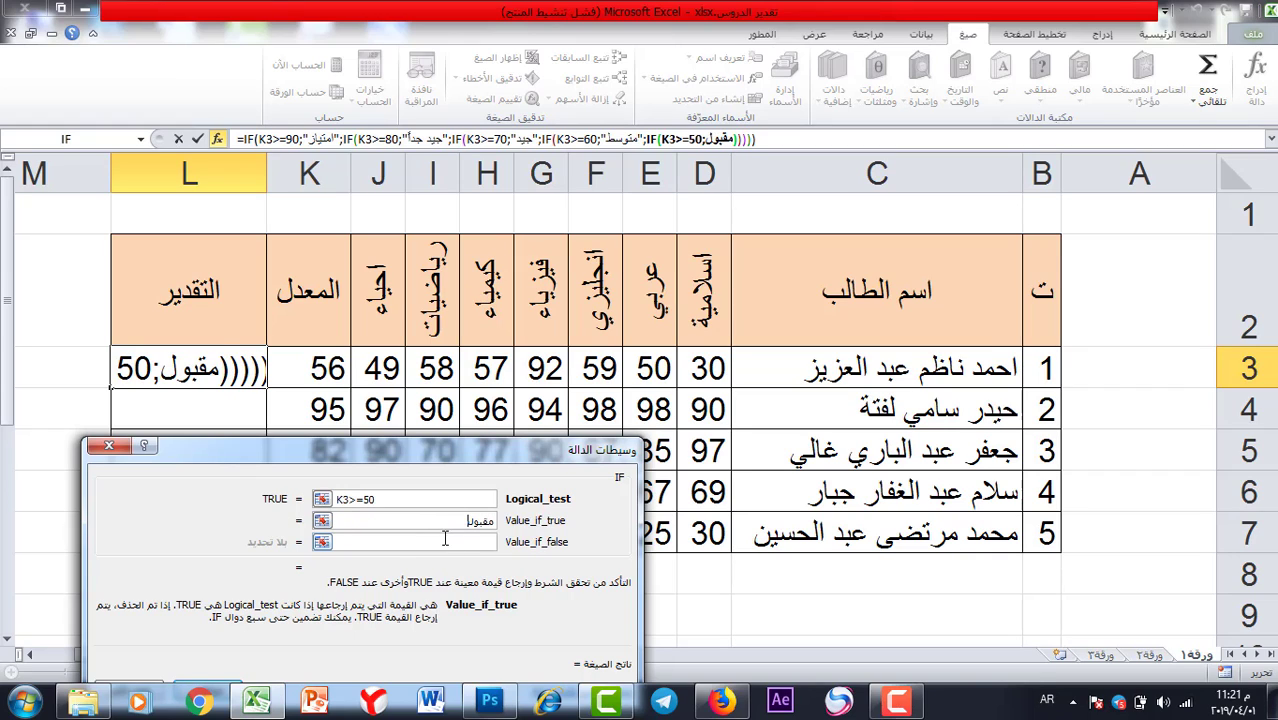
- Set the fifth IF's value if false to ضعيف and complete the nested formula in L3
click(430, 546)
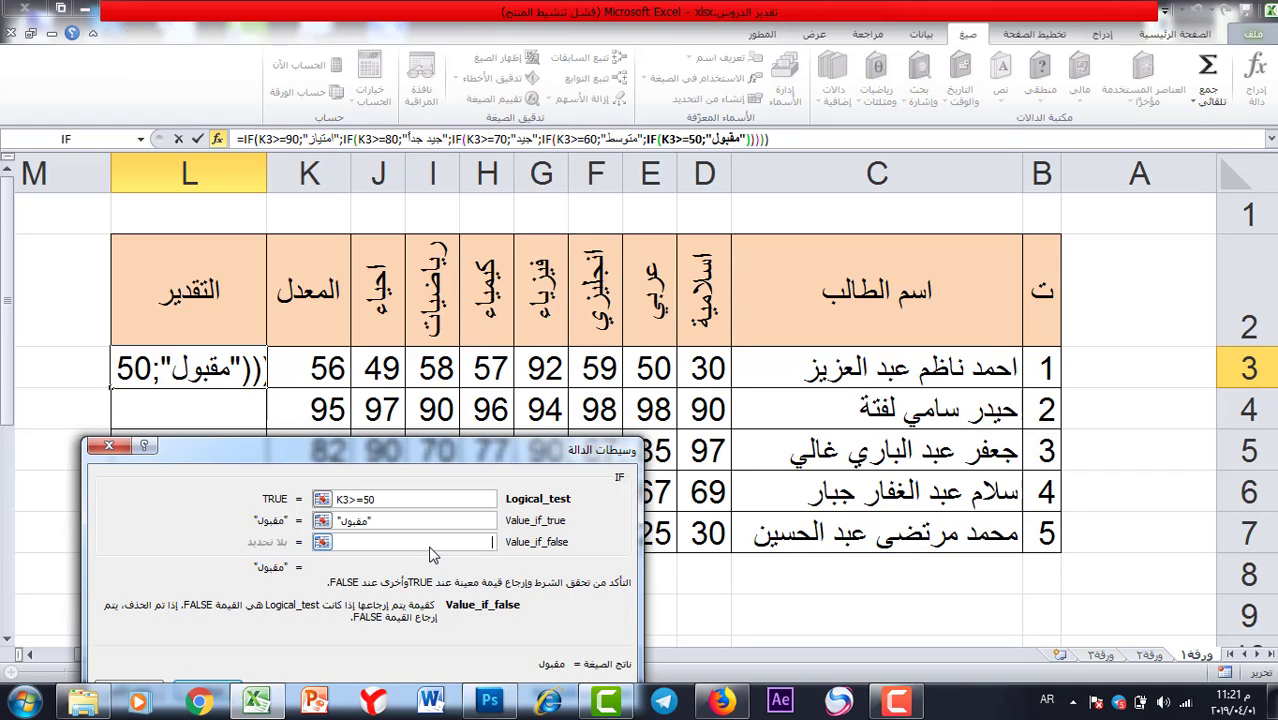
text(ضعيف)
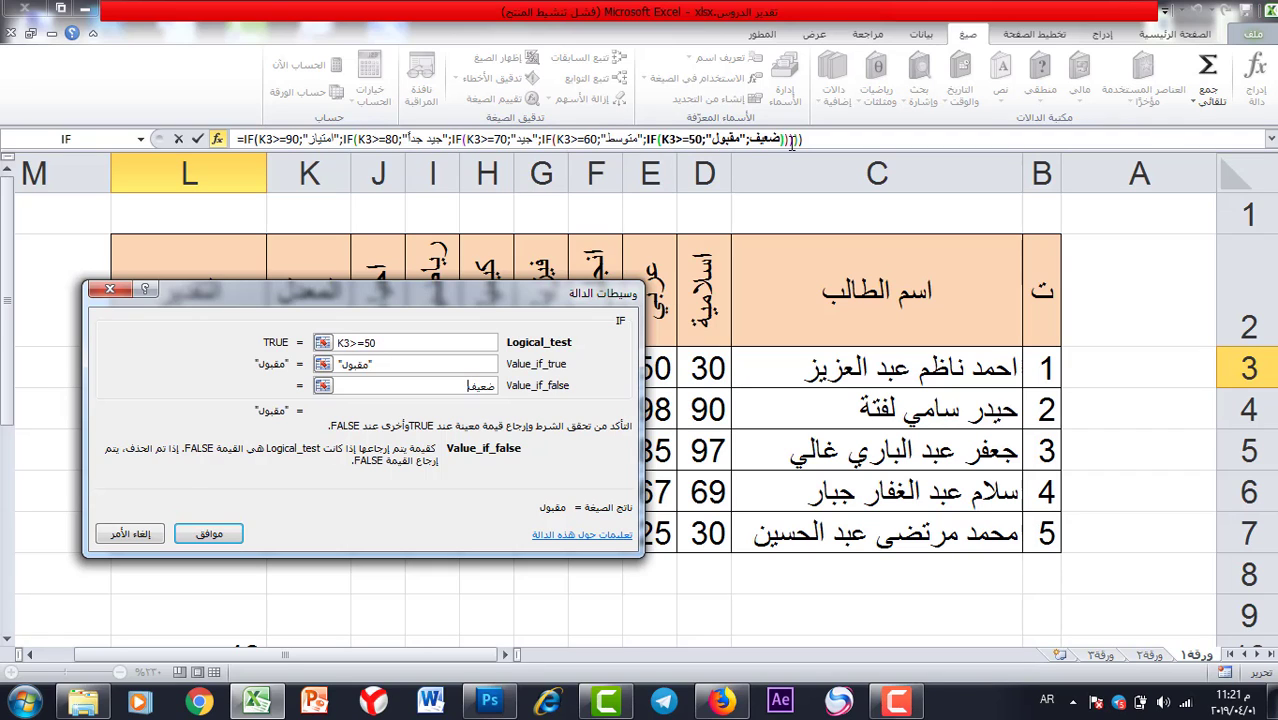
click(212, 535)
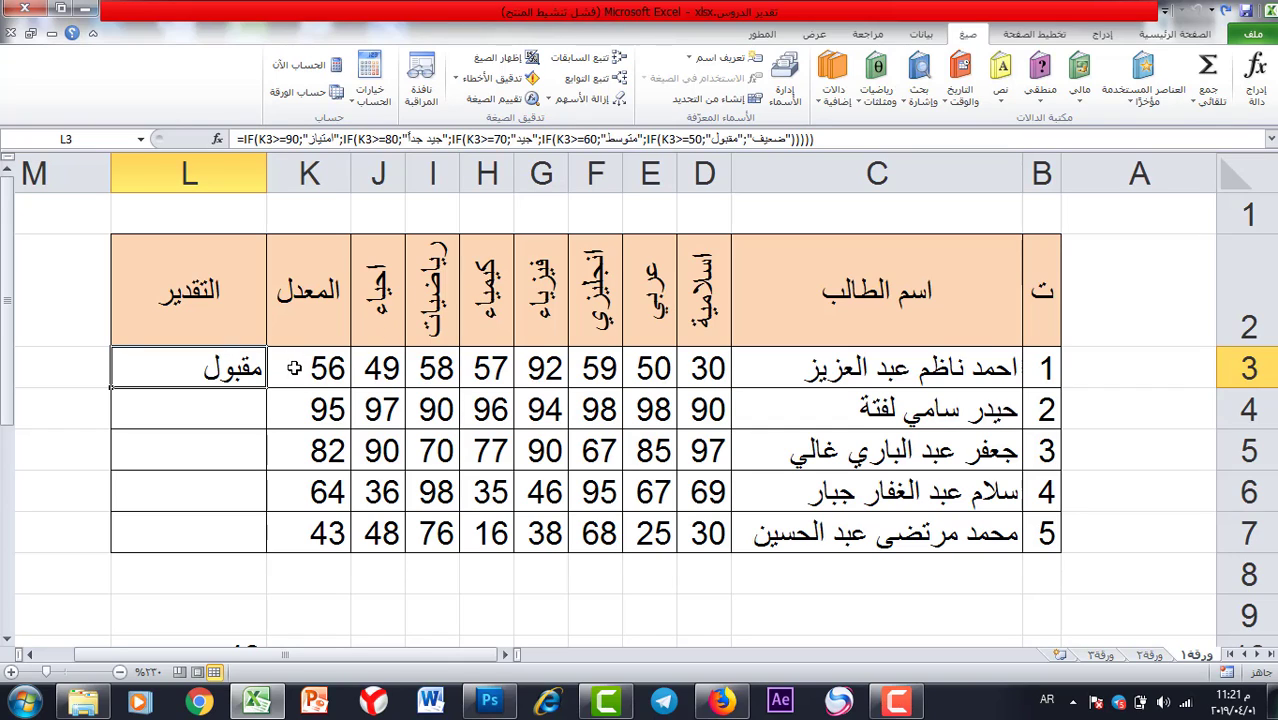
- Fill the rating formula from L3 down through L7 for the remaining students
click(294, 368)
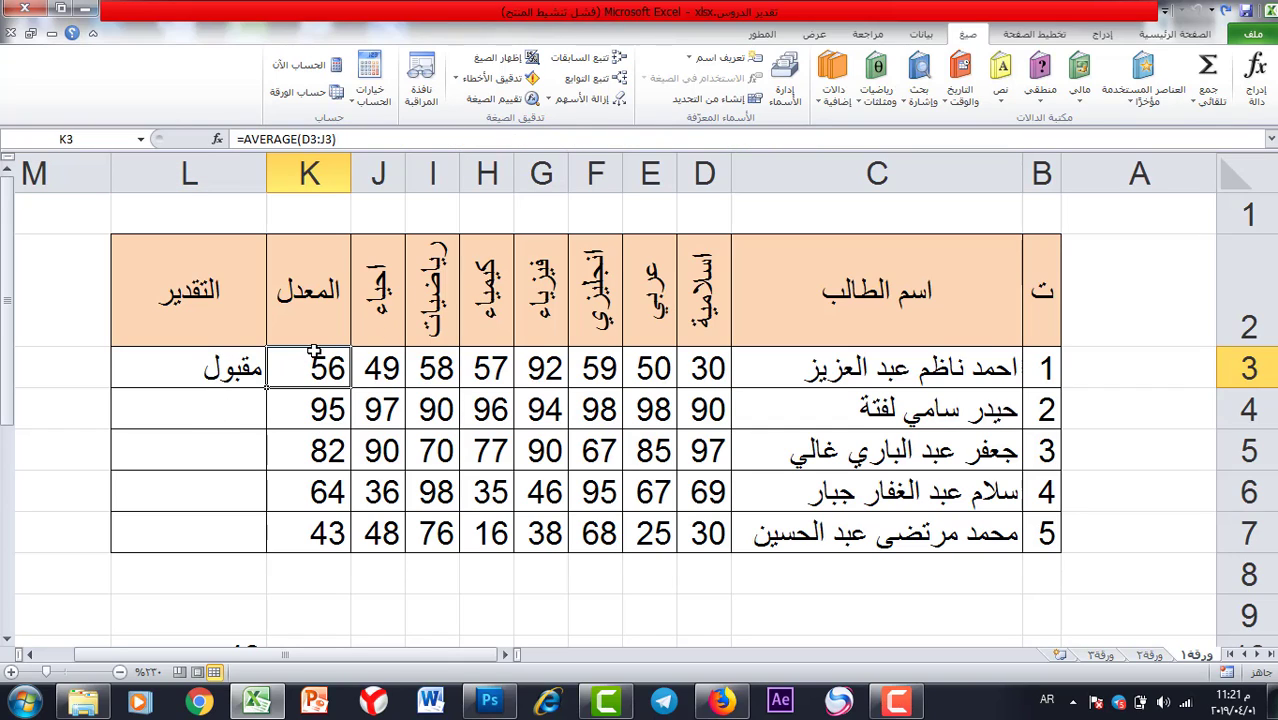
click(140, 376)
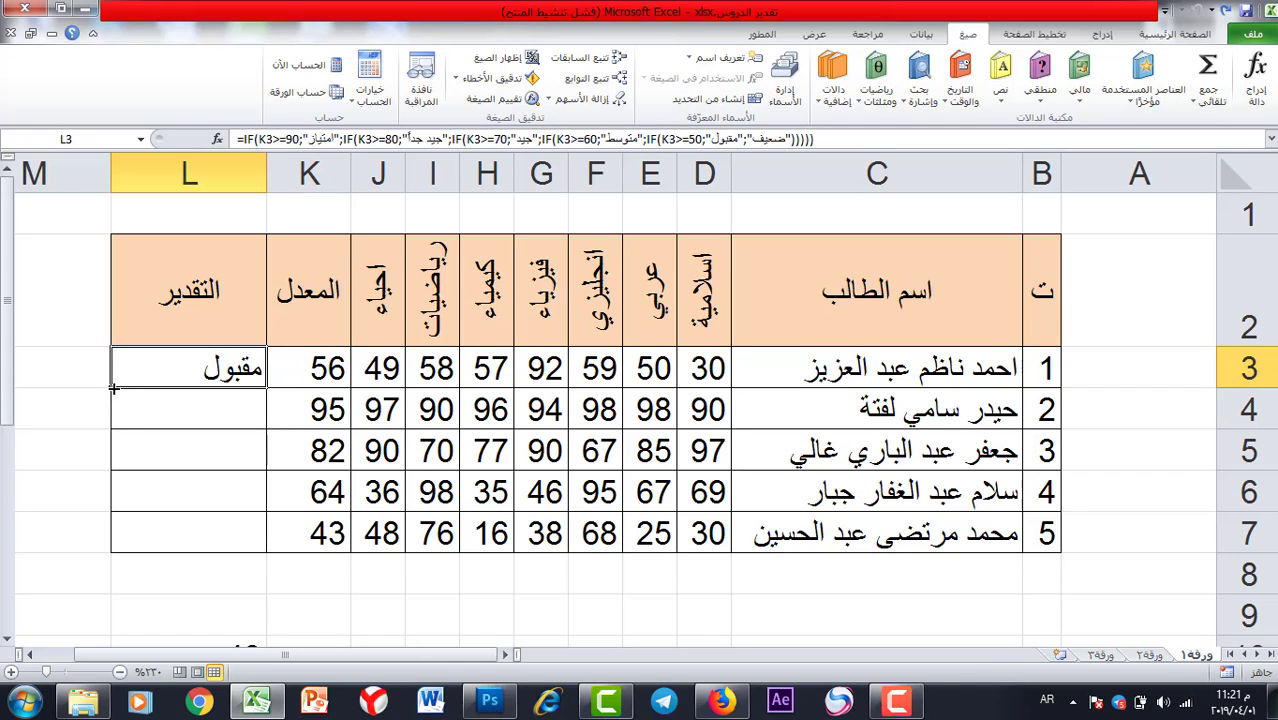
drag(113, 389, 122, 424)
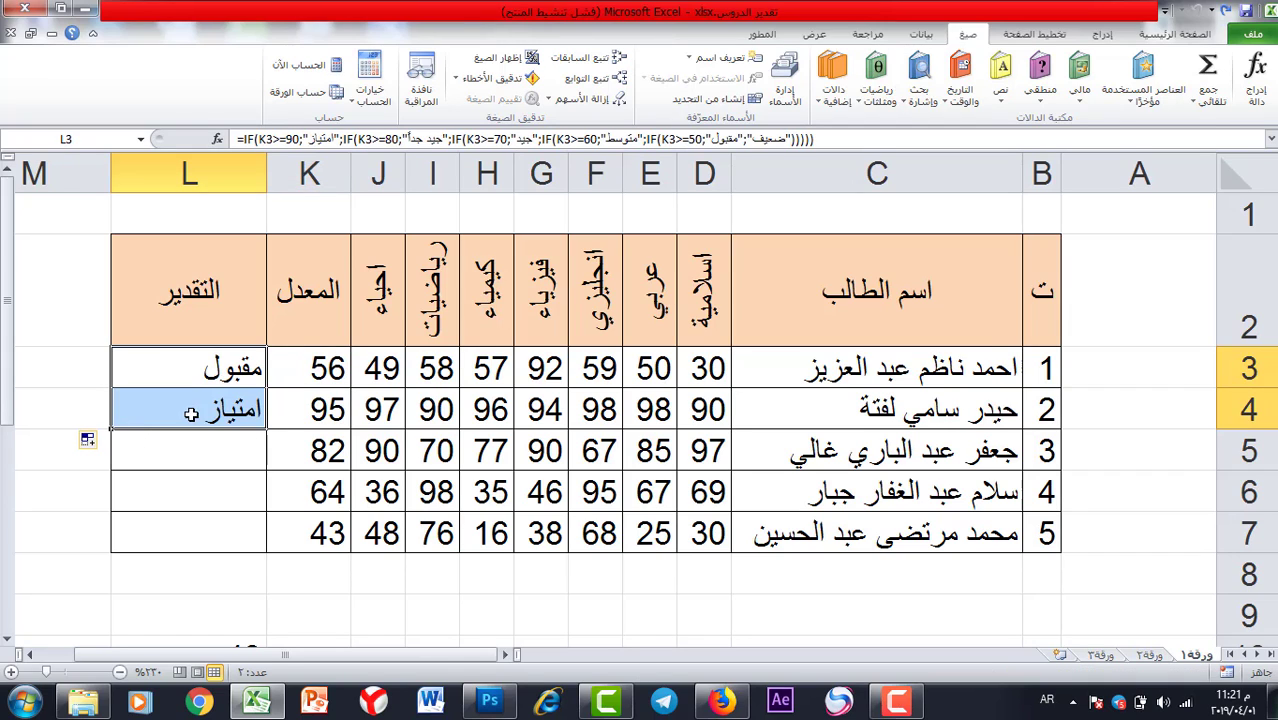
click(124, 420)
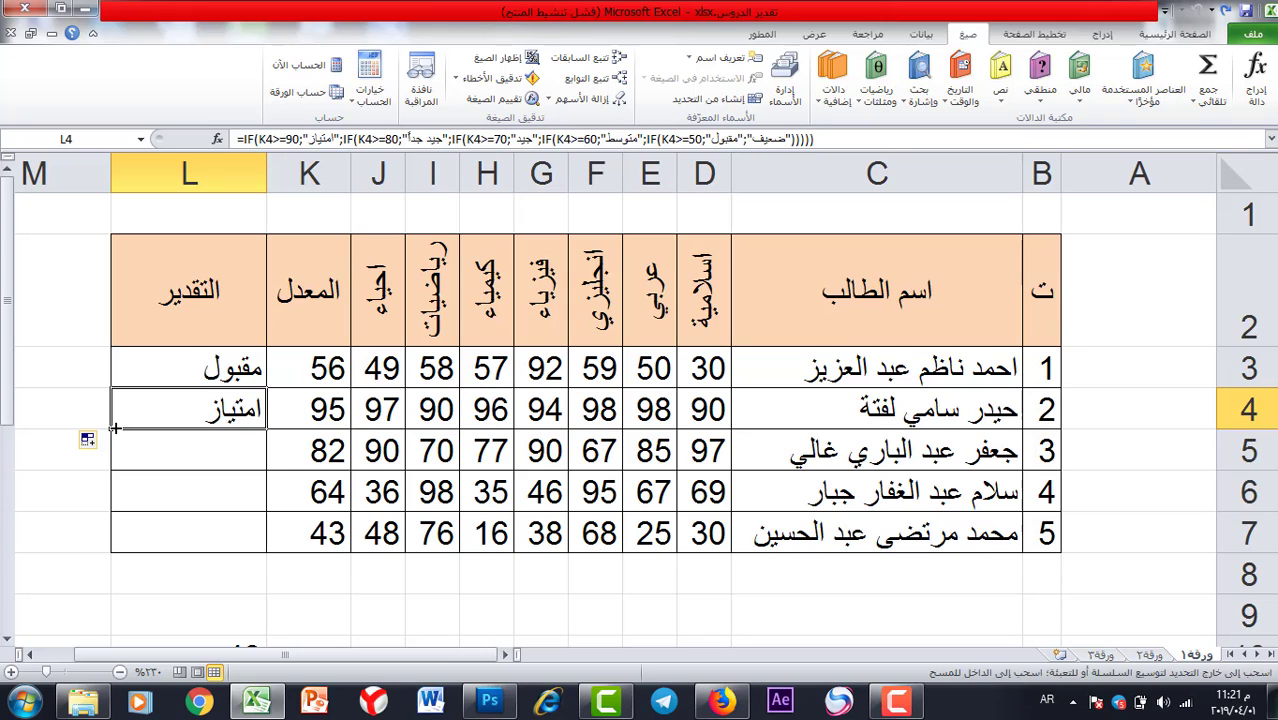
drag(115, 428, 142, 548)
click(210, 587)
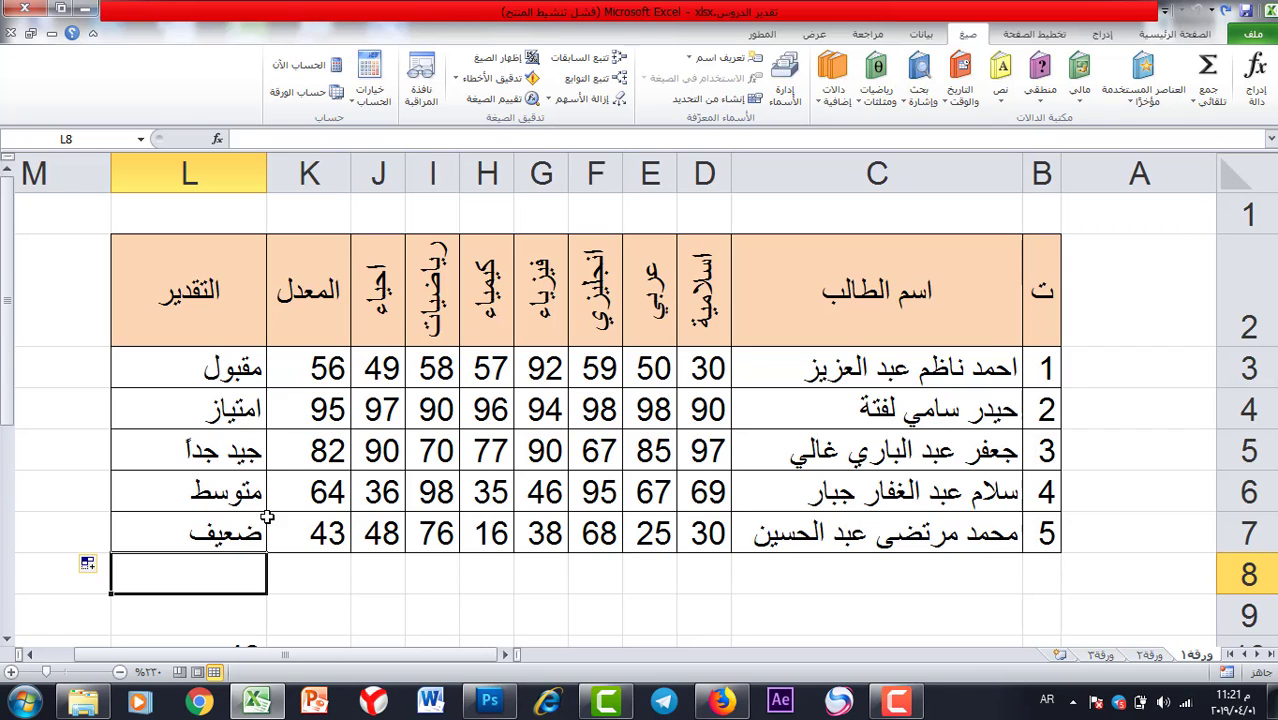
- Select the marks, average and rating cells D3:L7 of all five students
drag(188, 368, 660, 528)
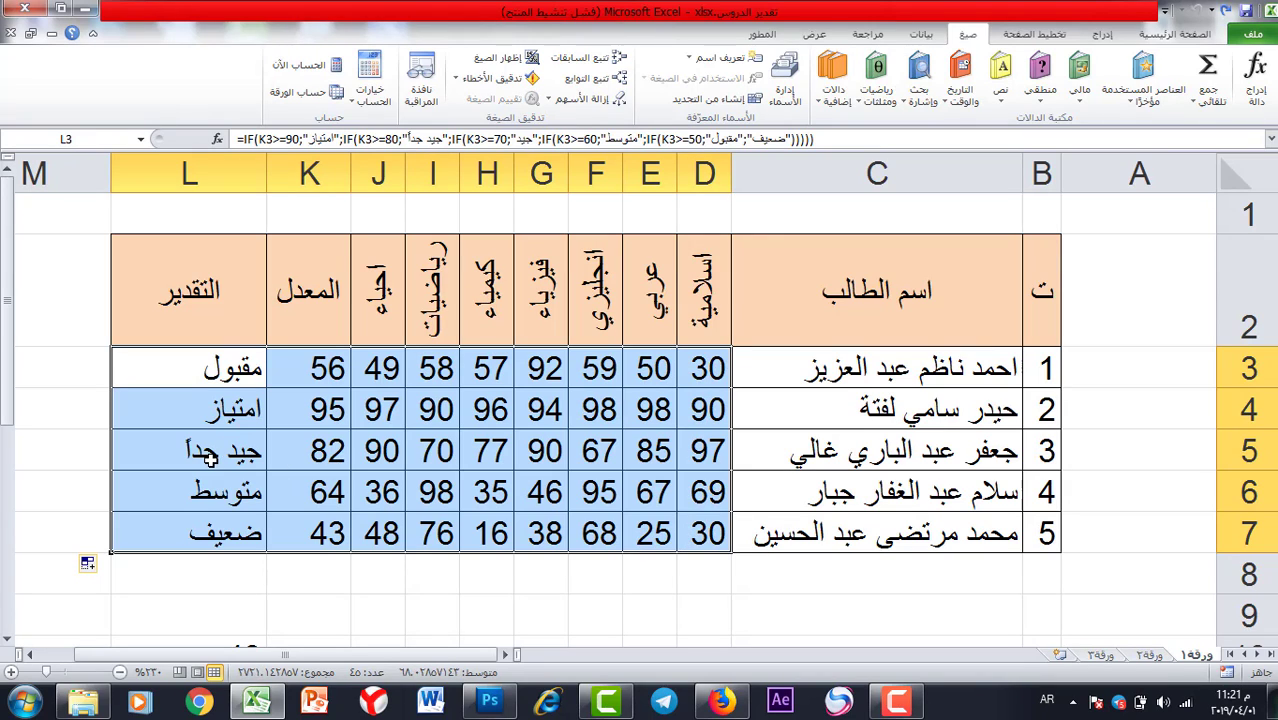